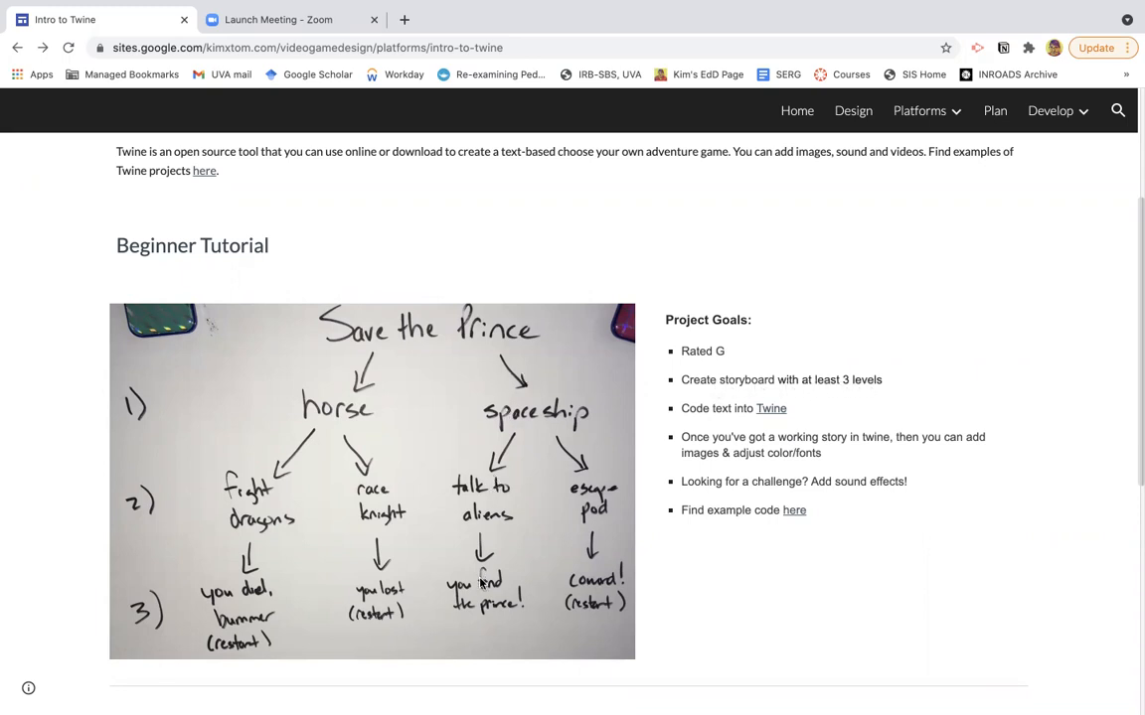
# Step: Follow the Twine link under Project Goals to reach the Twinery story library
pyautogui.click(771, 409)
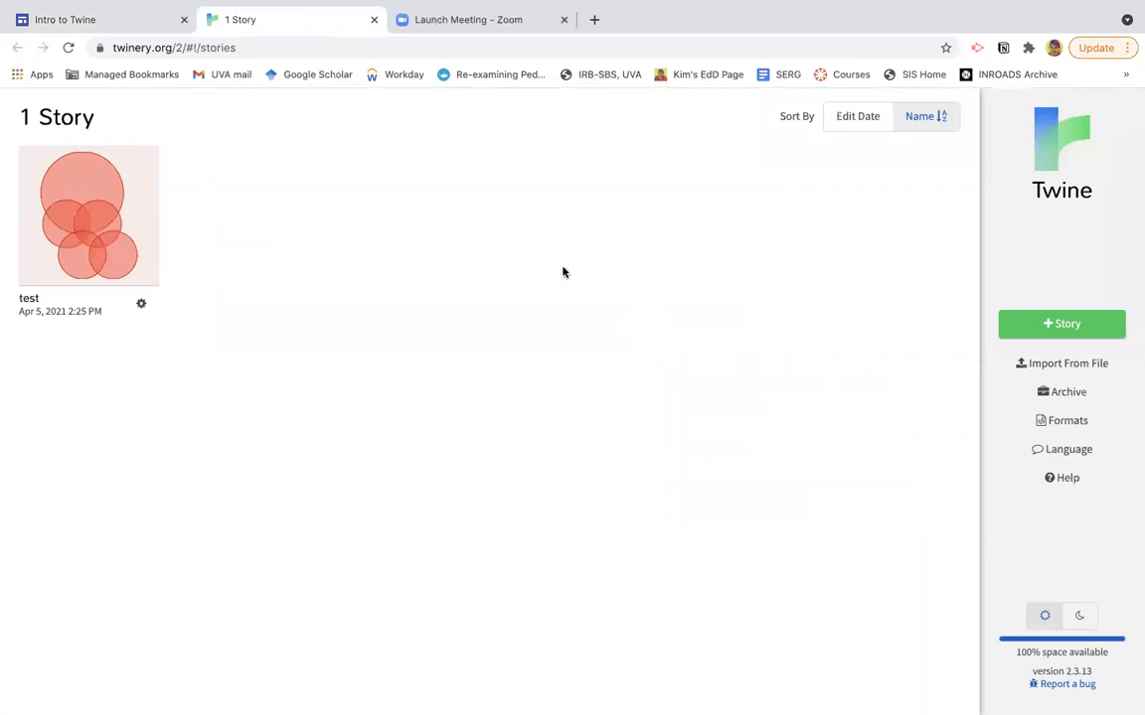
# Step: Create a new story named test2, then return to the Intro to Twine tutorial page
pyautogui.click(1065, 328)
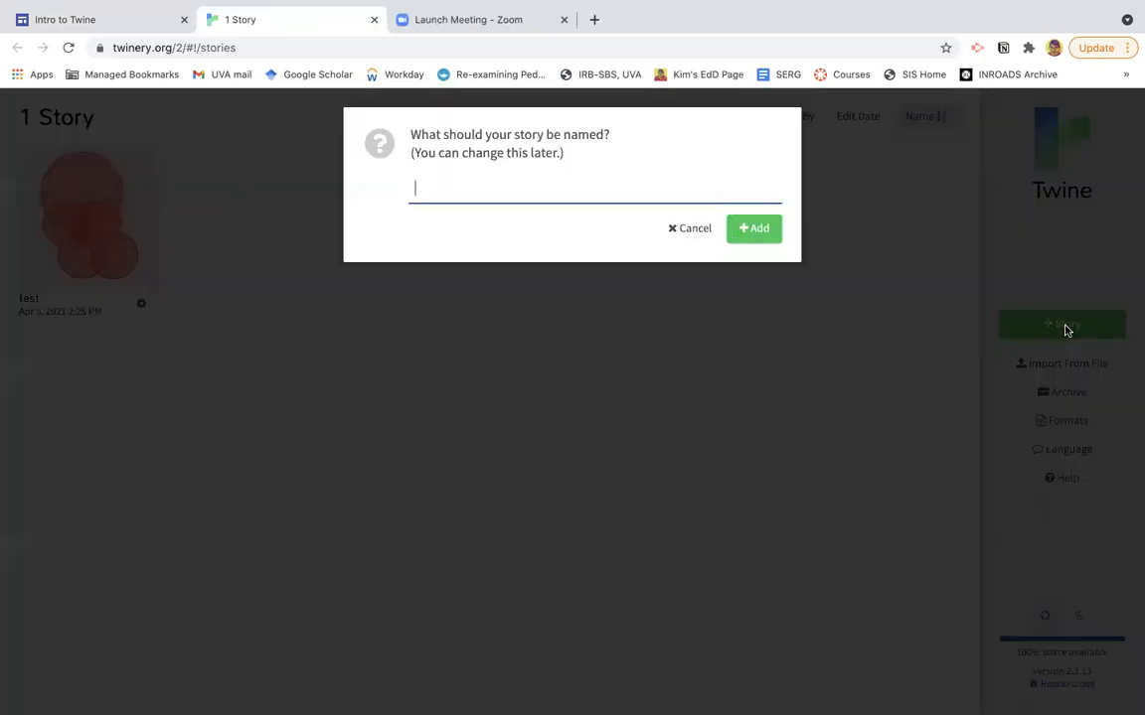
pyautogui.write('test2')
pyautogui.press('Return')
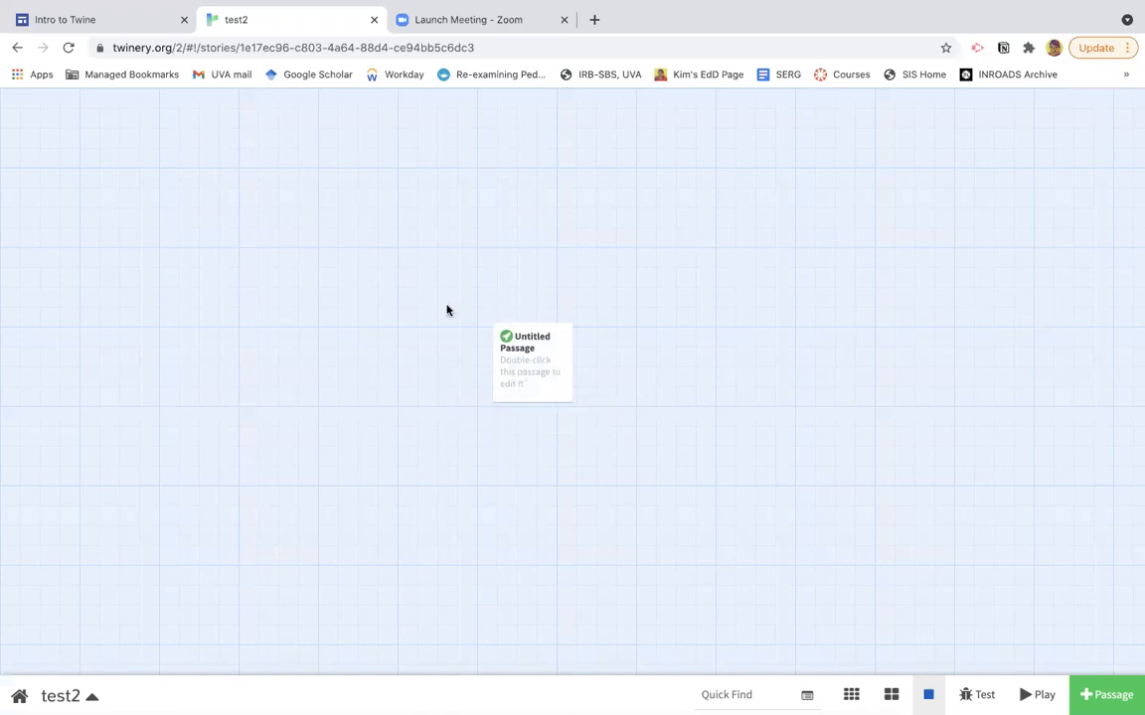
pyautogui.click(129, 19)
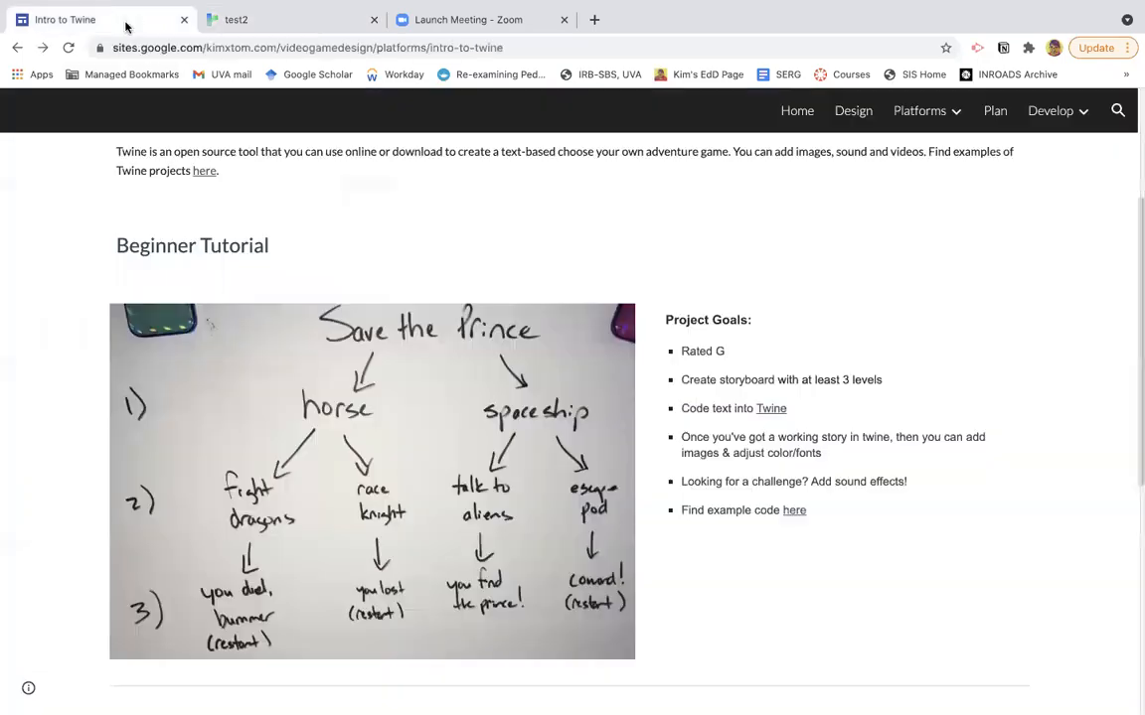
# Step: Go to the Twine Example Code page and select its example passage text
pyautogui.click(794, 510)
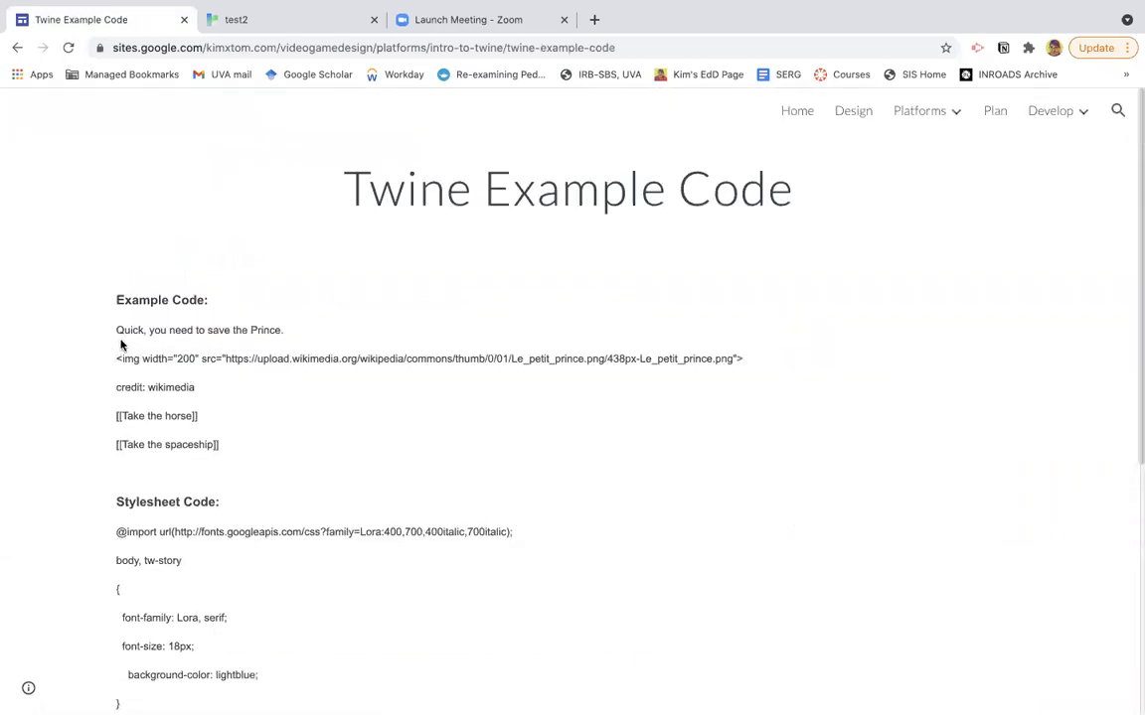
pyautogui.moveTo(115, 328); pyautogui.dragTo(229, 444)
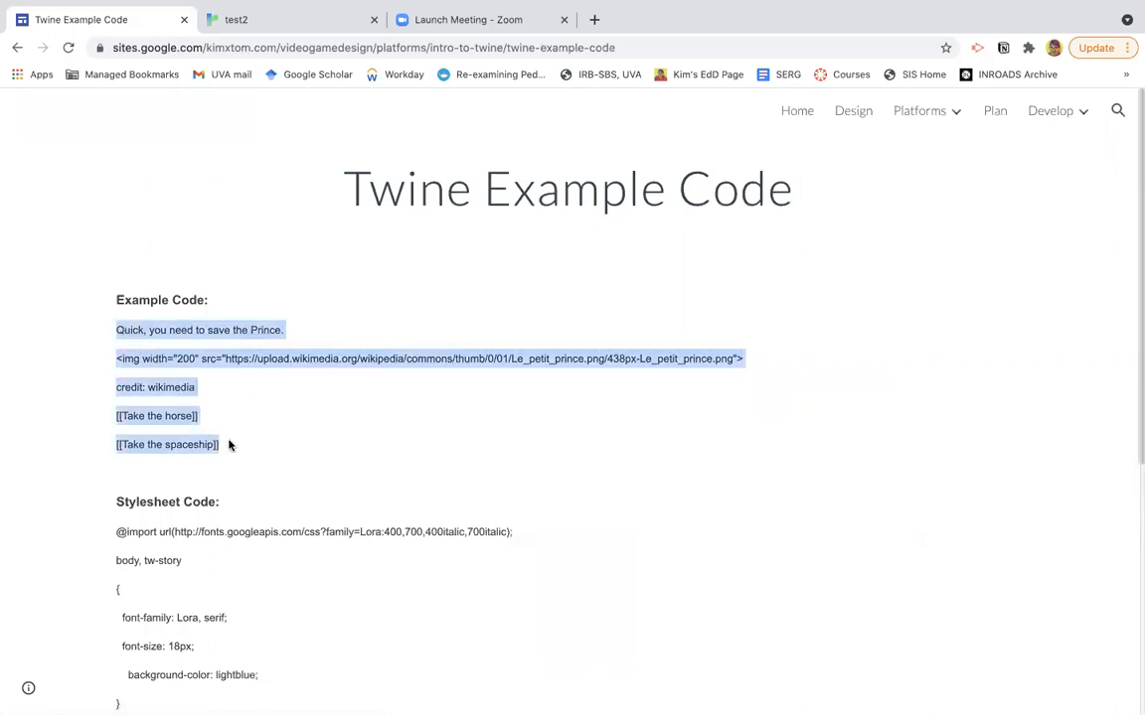
# Step: Copy the example text and paste it over the Untitled Passage's placeholder in test2
pyautogui.hotkey('ctrl', 'c')
pyautogui.click(256, 19)
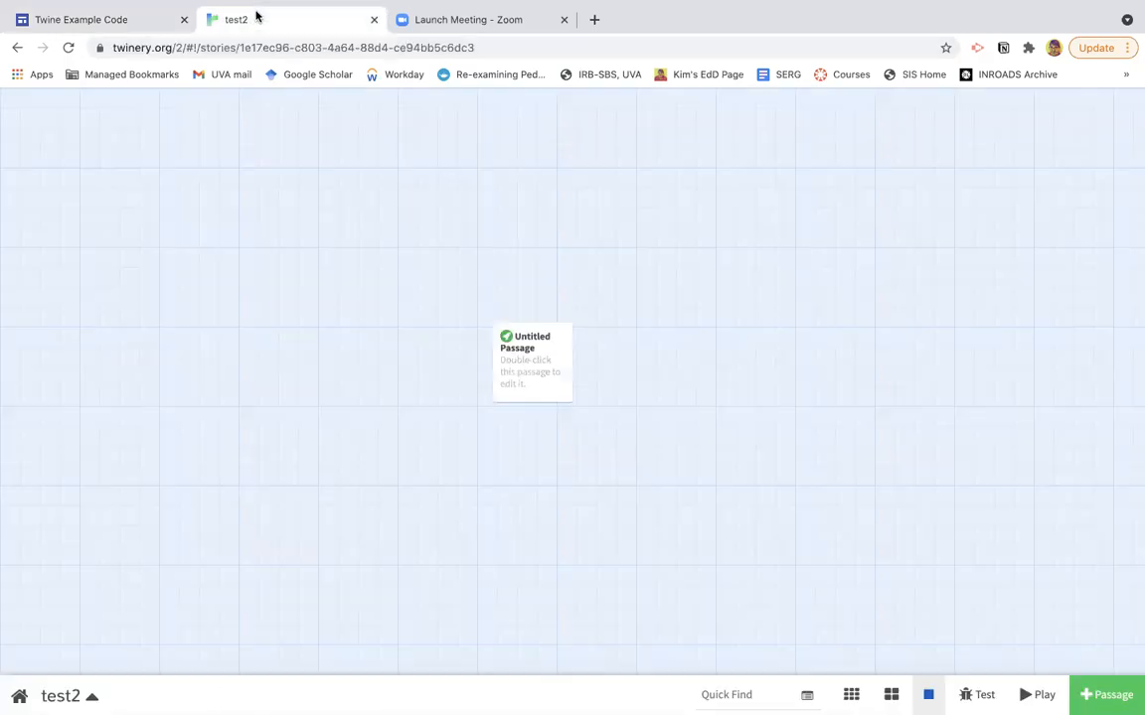
pyautogui.click(532, 343)
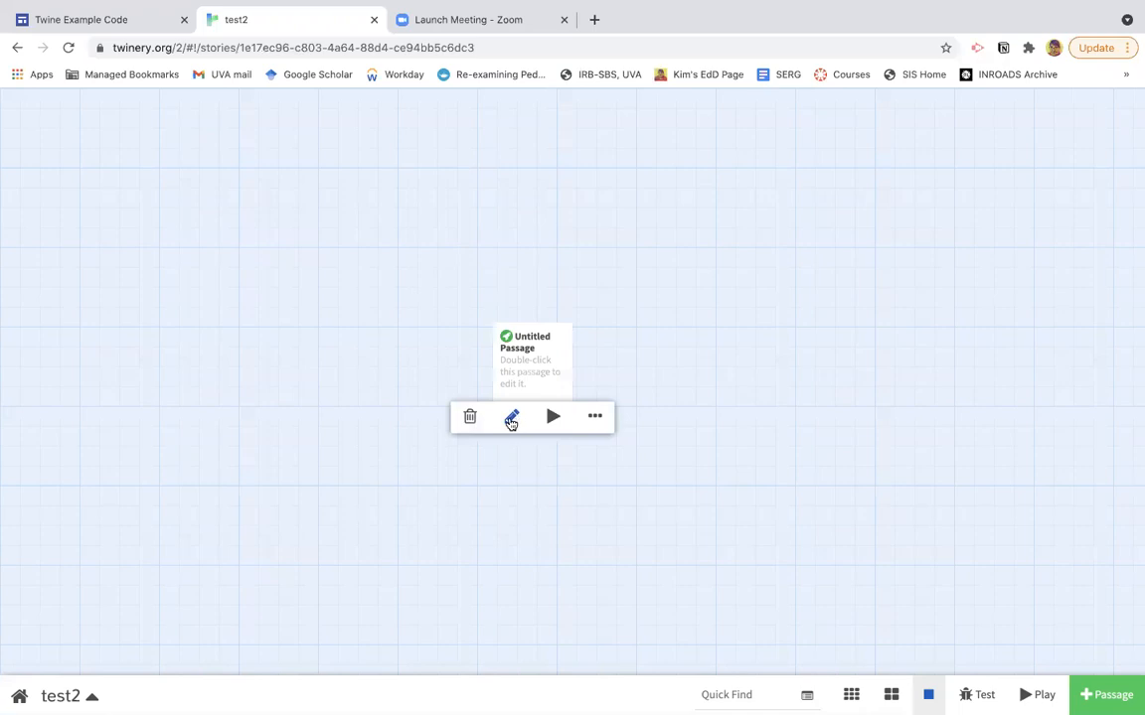
pyautogui.click(511, 418)
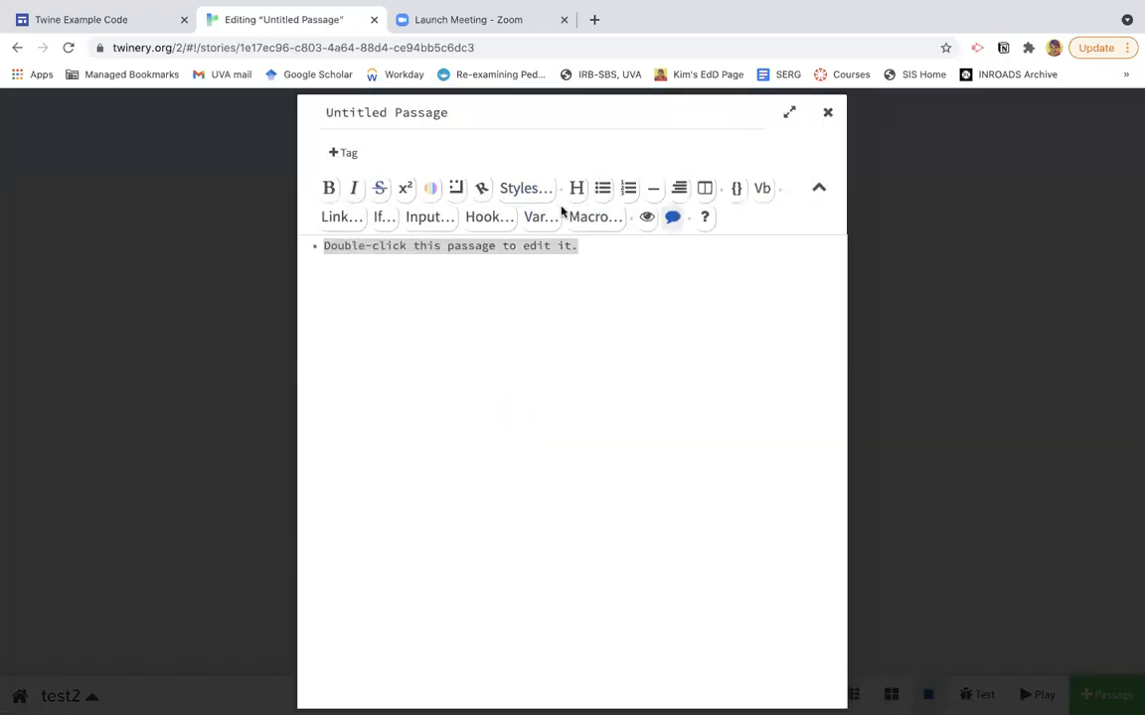
pyautogui.click(815, 190)
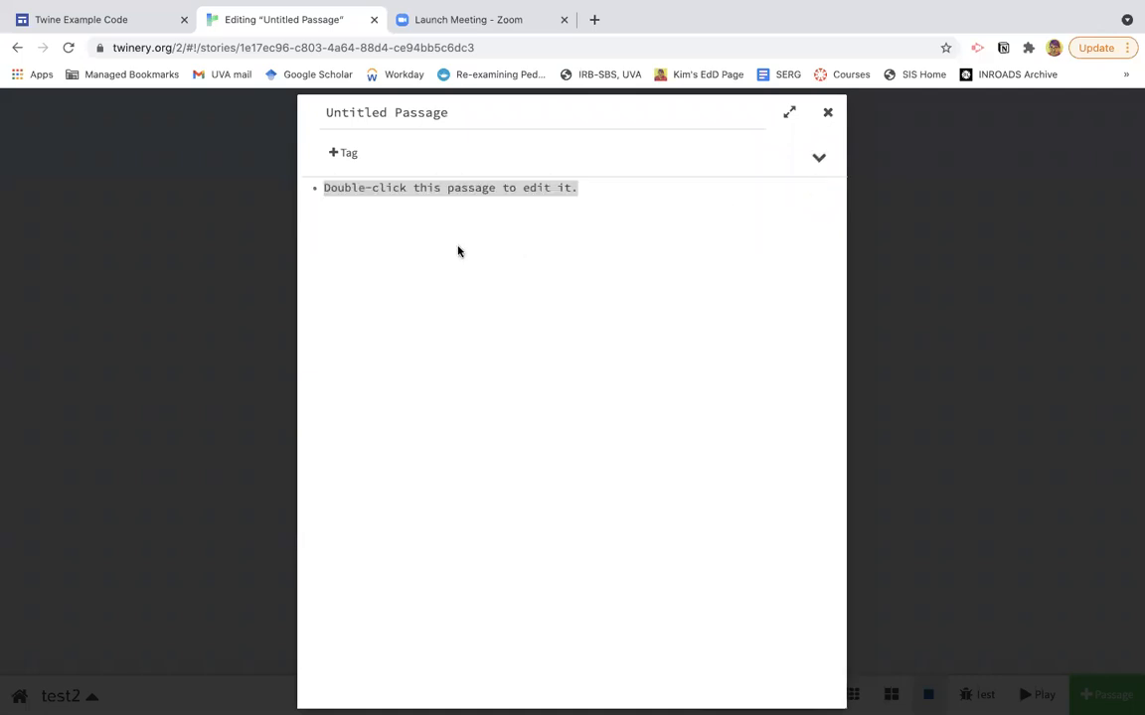
pyautogui.click(574, 190)
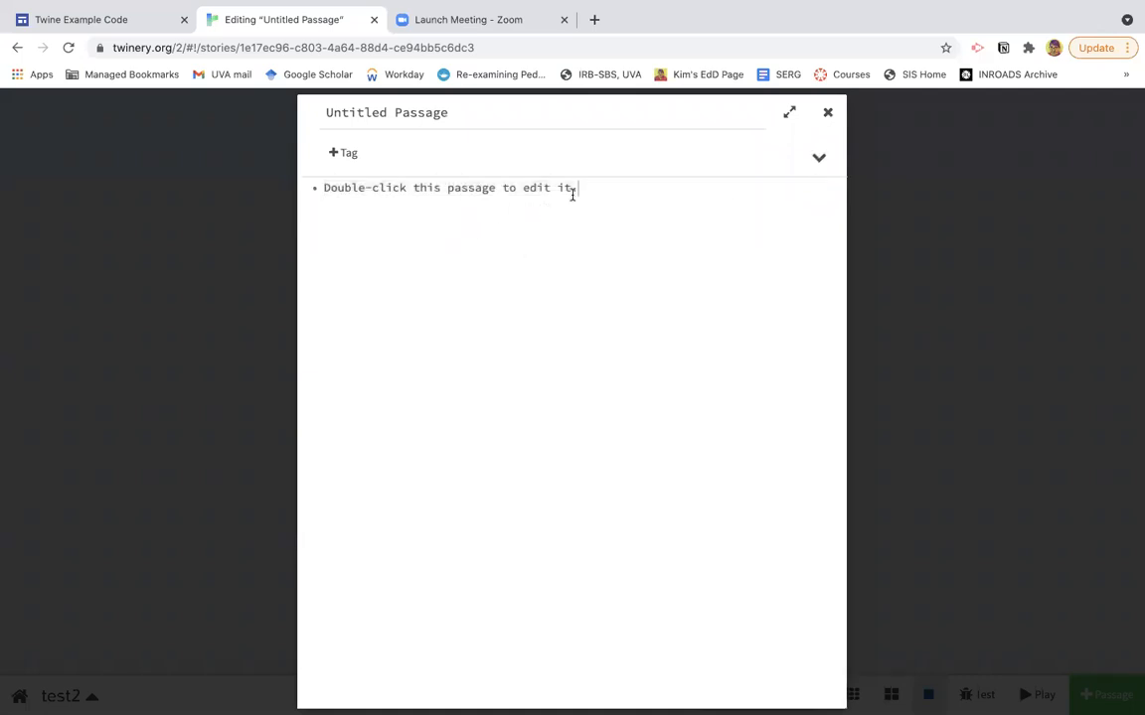
pyautogui.moveTo(574, 189); pyautogui.dragTo(300, 197)
pyautogui.hotkey('ctrl', 'v')
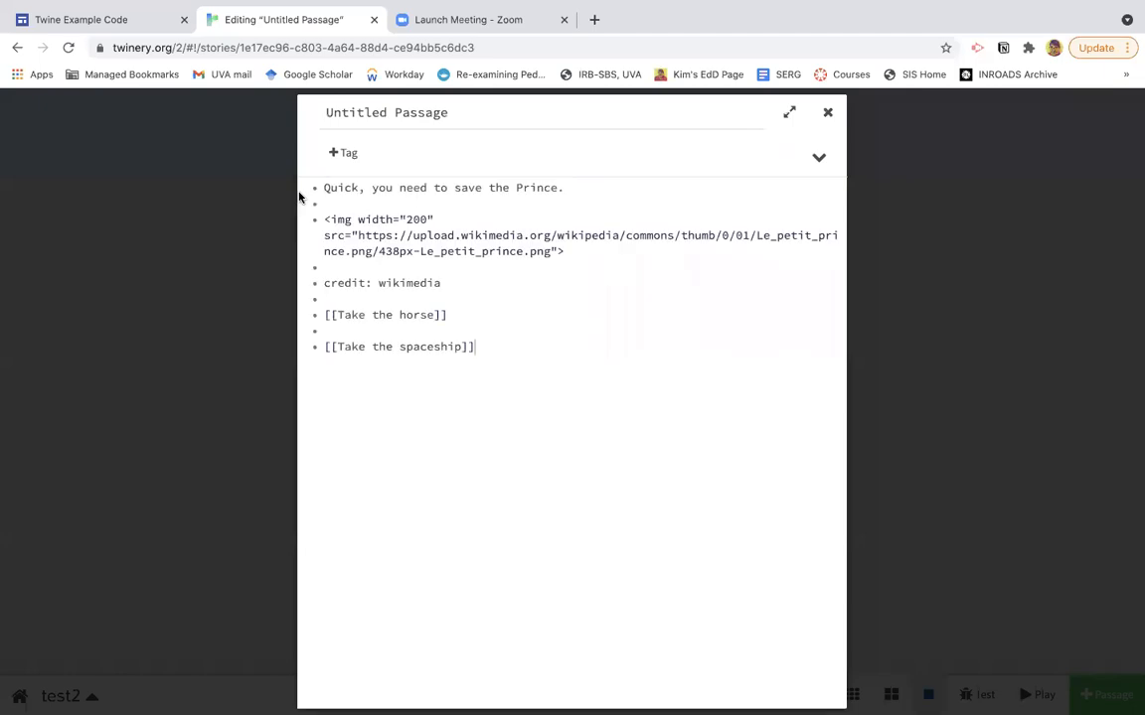
# Step: Rename the passage to The Start and leave the editor, creating the linked choice passages
pyautogui.click(323, 113)
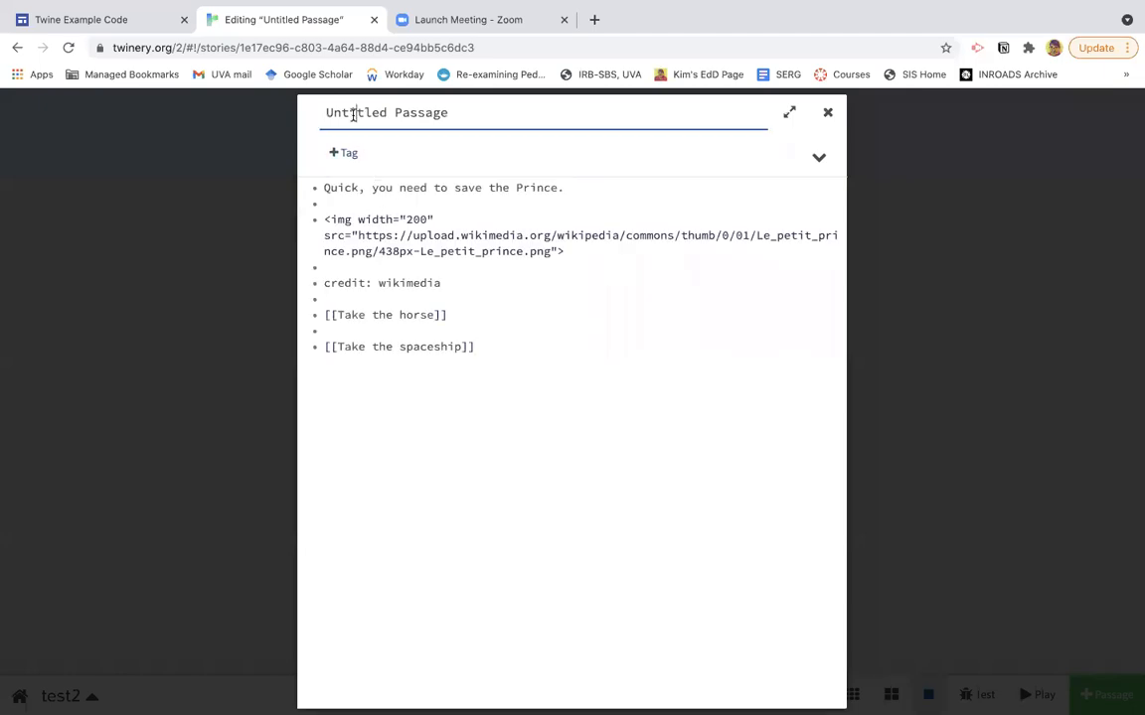
pyautogui.moveTo(323, 112); pyautogui.dragTo(485, 119)
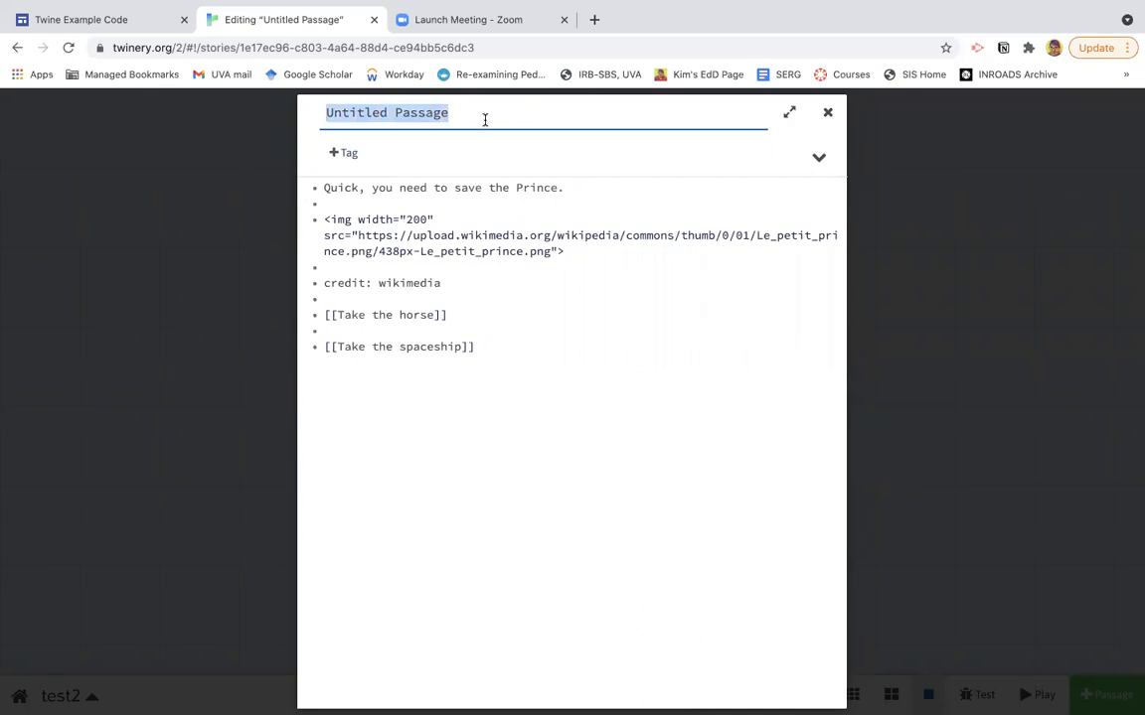
pyautogui.write('The Start')
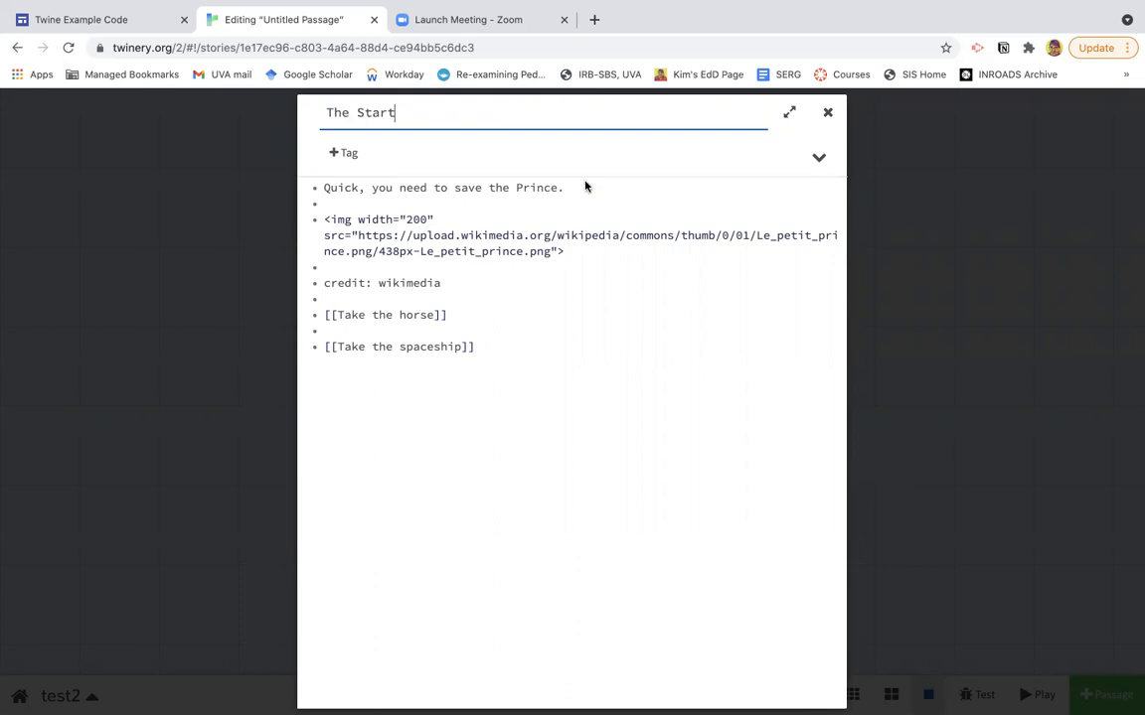
pyautogui.click(899, 230)
# Step: Look over the new choice passages and briefly edit The Start, adding a trial Run away link
pyautogui.click(480, 460)
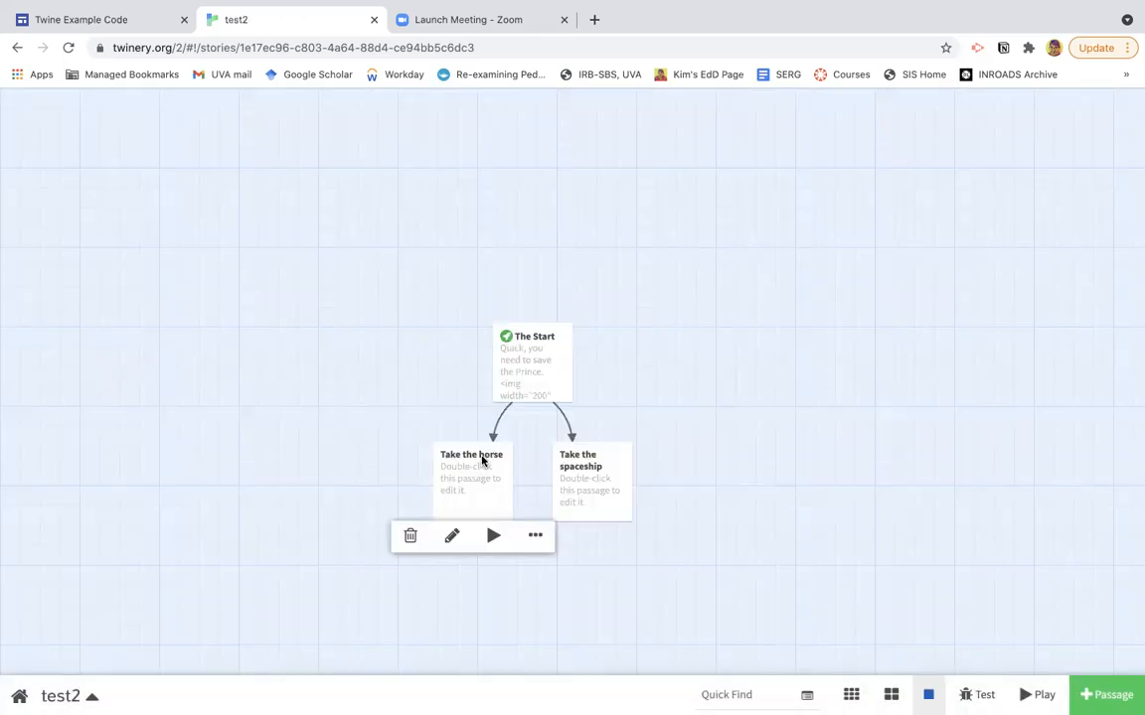
pyautogui.click(580, 473)
pyautogui.click(460, 486)
pyautogui.click(571, 481)
pyautogui.click(473, 467)
pyautogui.click(531, 373)
pyautogui.click(513, 418)
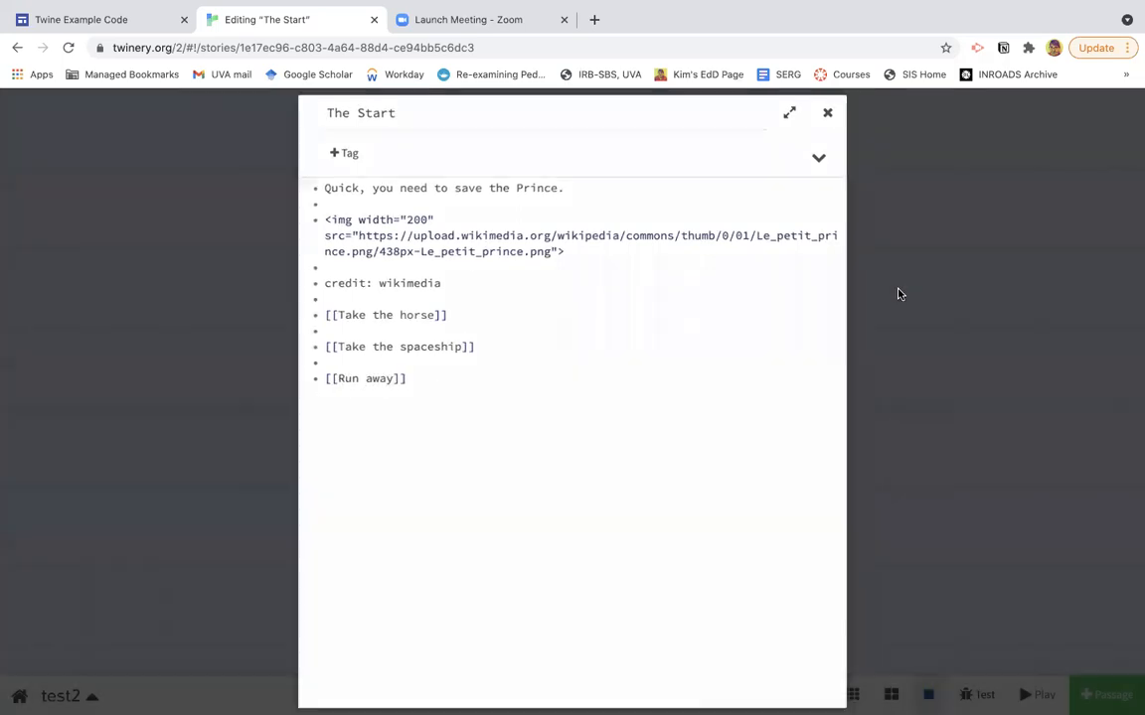
pyautogui.click(899, 291)
# Step: Move the Run away passage aside, then delete it and confirm
pyautogui.moveTo(486, 478); pyautogui.dragTo(318, 467)
pyautogui.click(318, 467)
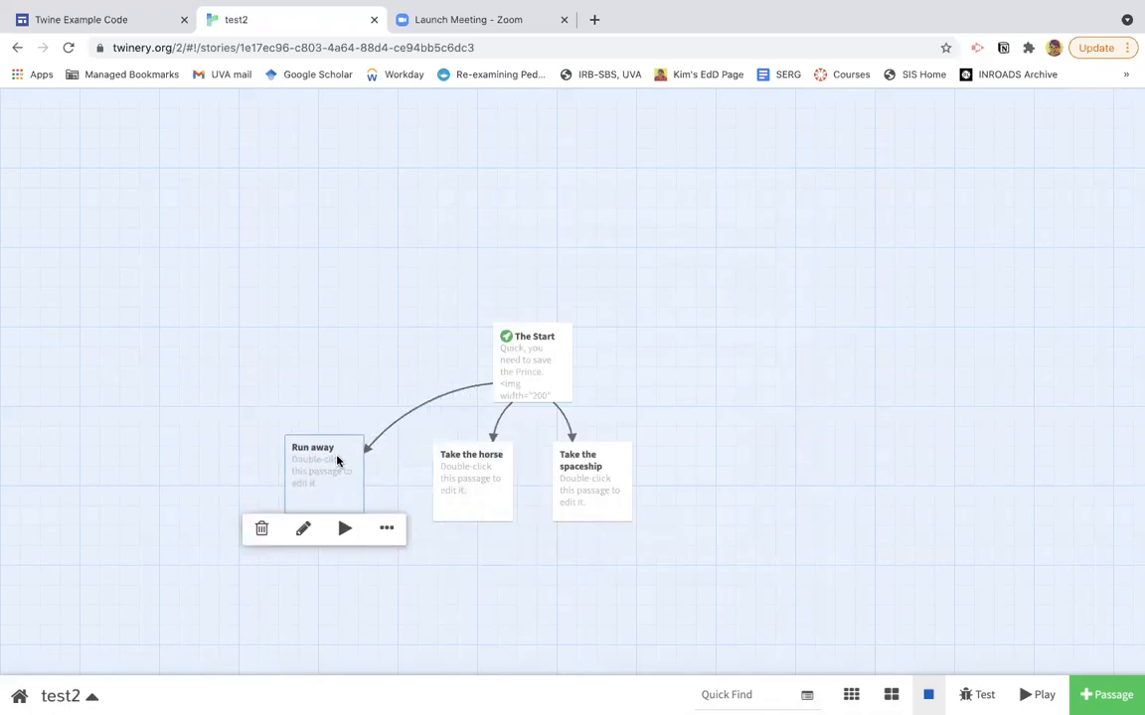
pyautogui.click(262, 528)
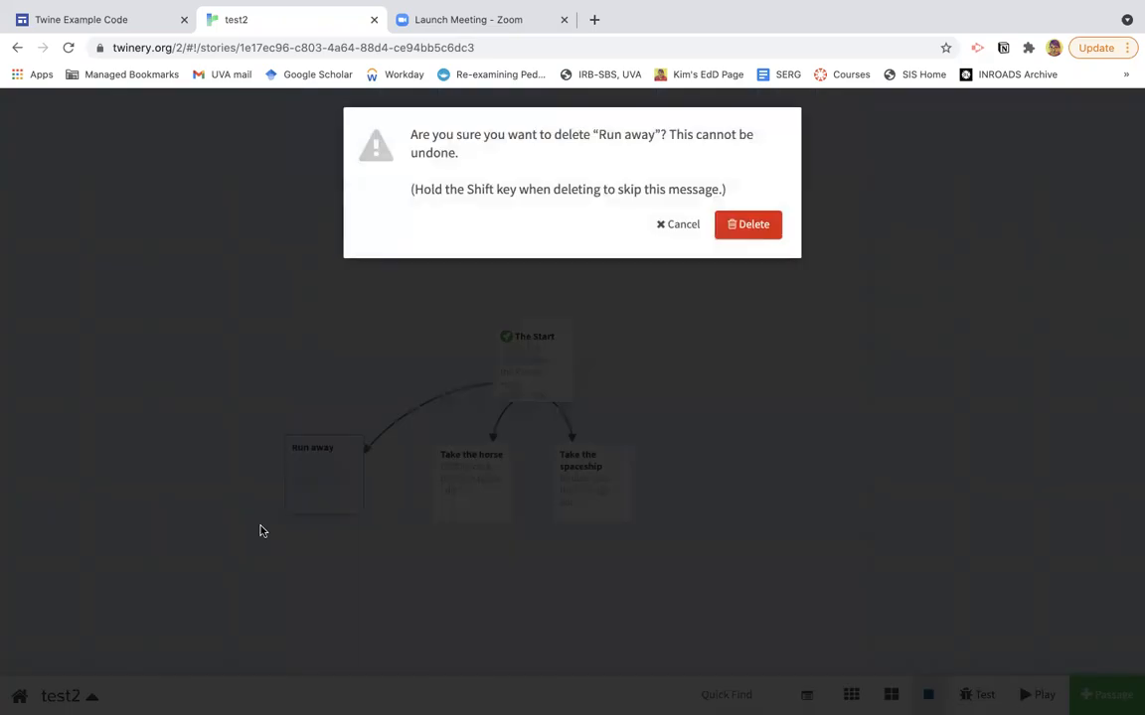
pyautogui.click(740, 228)
# Step: Remove the [[Run away]] link line from The Start passage text
pyautogui.click(557, 392)
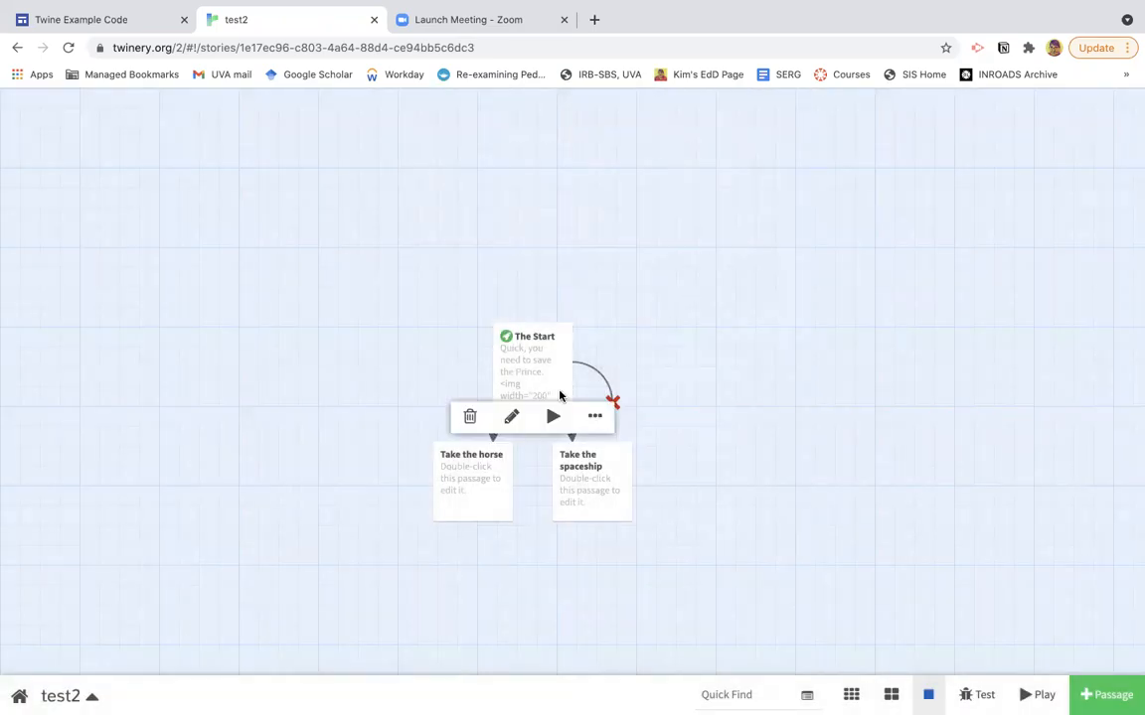
pyautogui.click(511, 417)
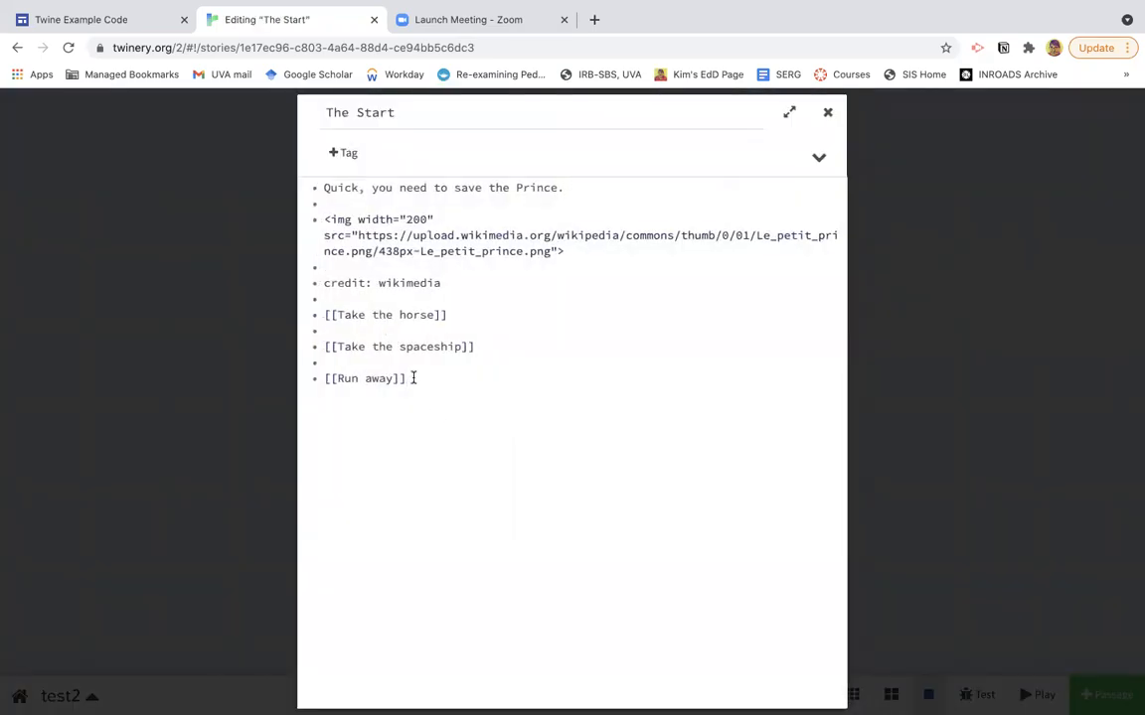
pyautogui.moveTo(408, 379); pyautogui.dragTo(322, 379)
pyautogui.press('BackSpace')
pyautogui.press('BackSpace')
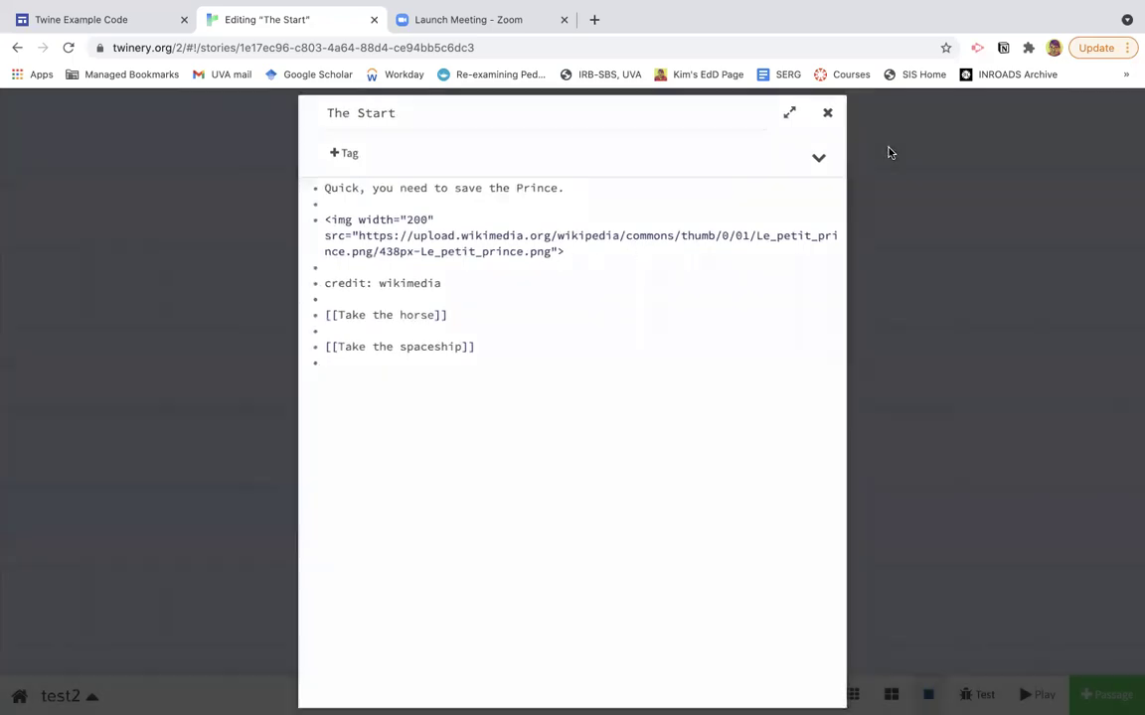
# Step: Test-play test2 from The Start, choose Take the horse, then close the test and select The Start
pyautogui.click(826, 113)
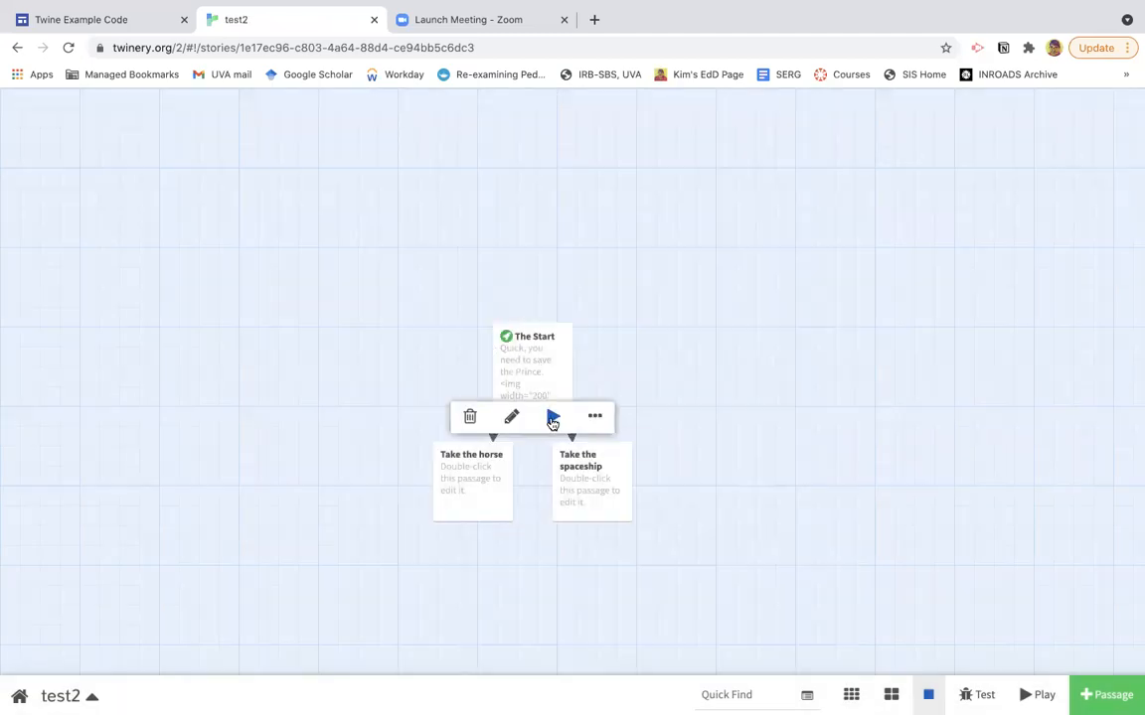
pyautogui.click(552, 417)
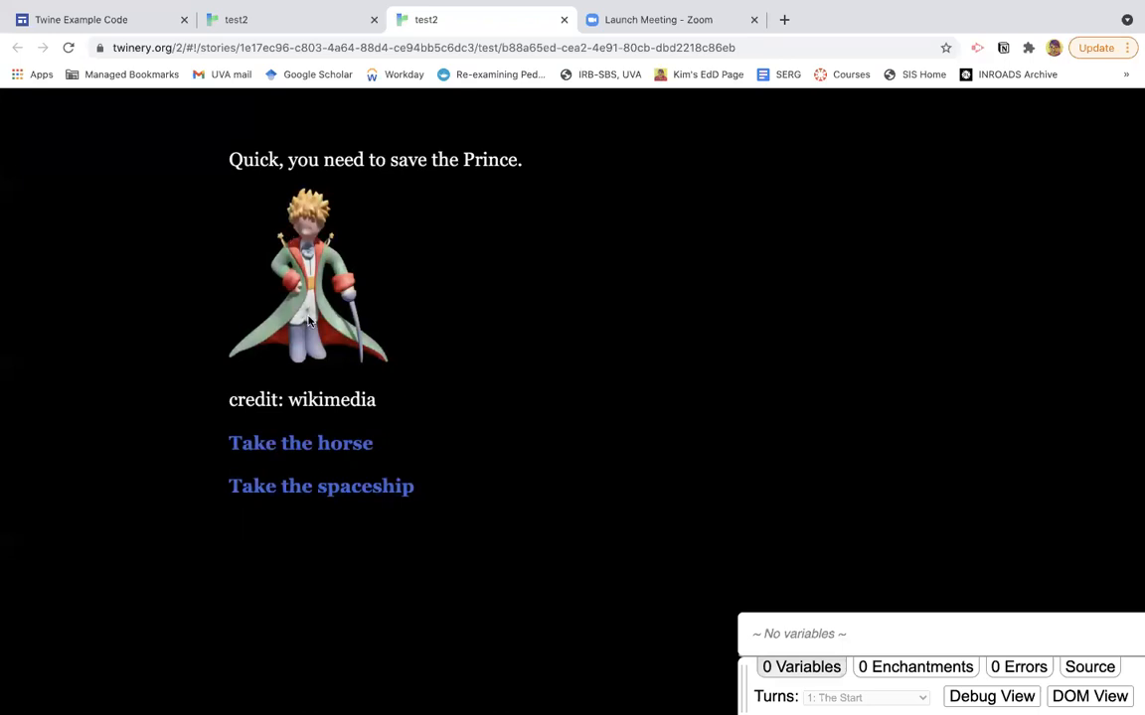
pyautogui.click(323, 443)
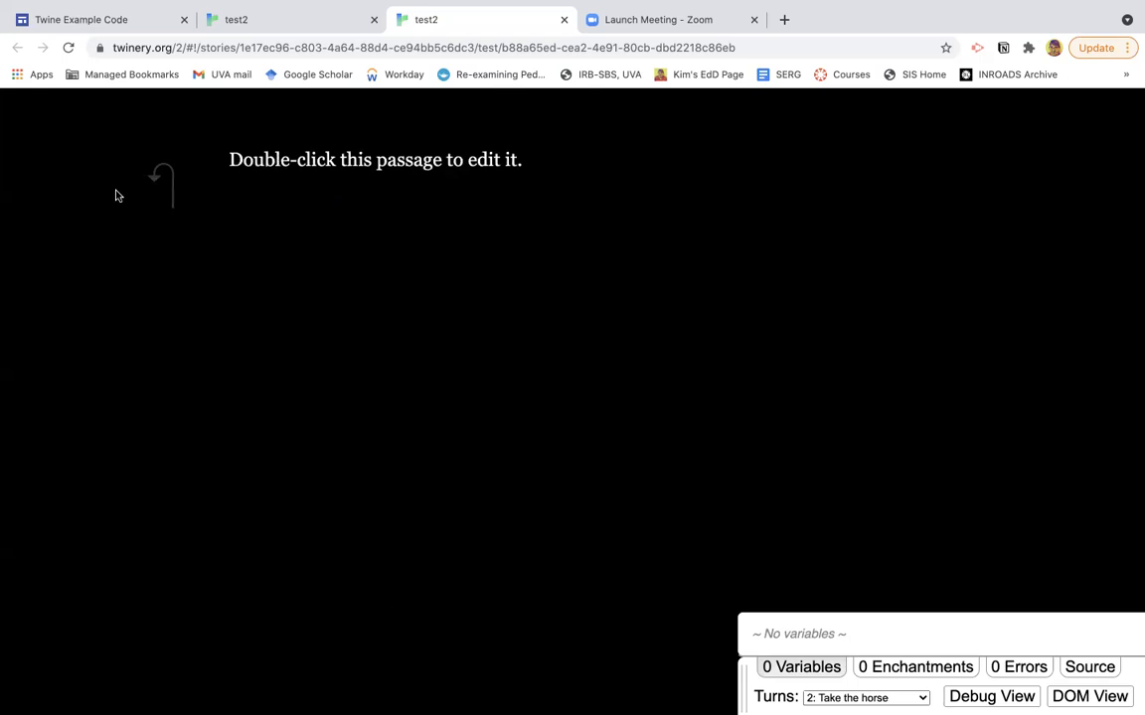
pyautogui.click(563, 19)
pyautogui.click(537, 368)
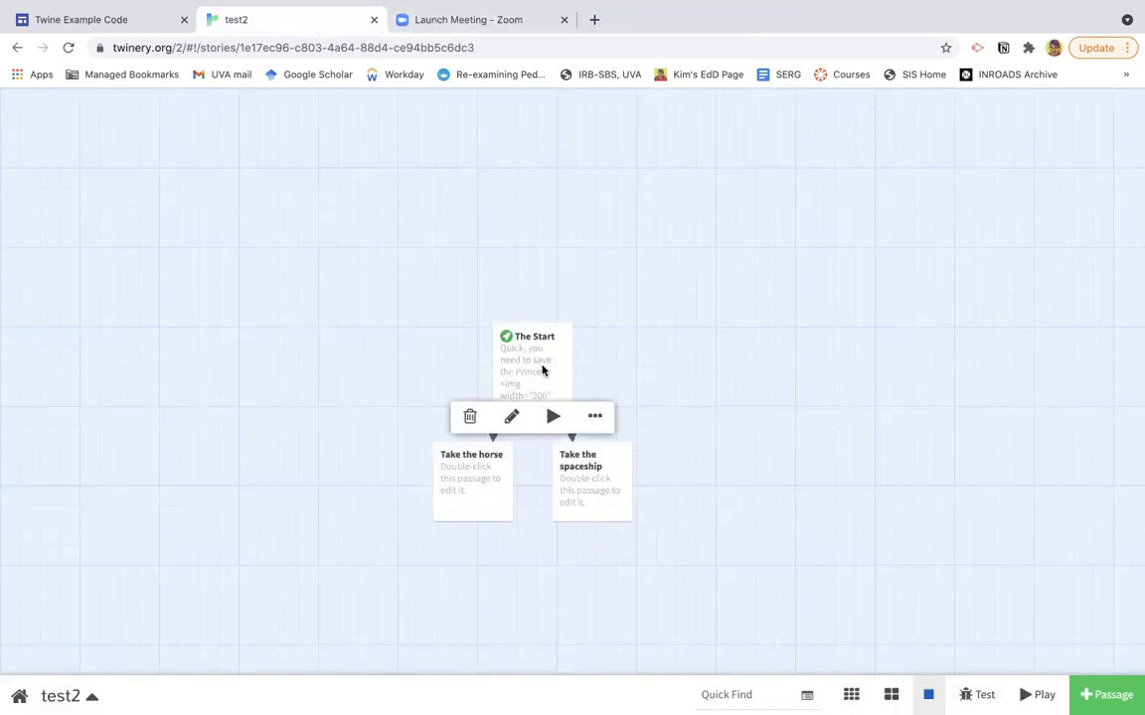
# Step: Edit The Start and select the web address inside its img src attribute
pyautogui.click(511, 417)
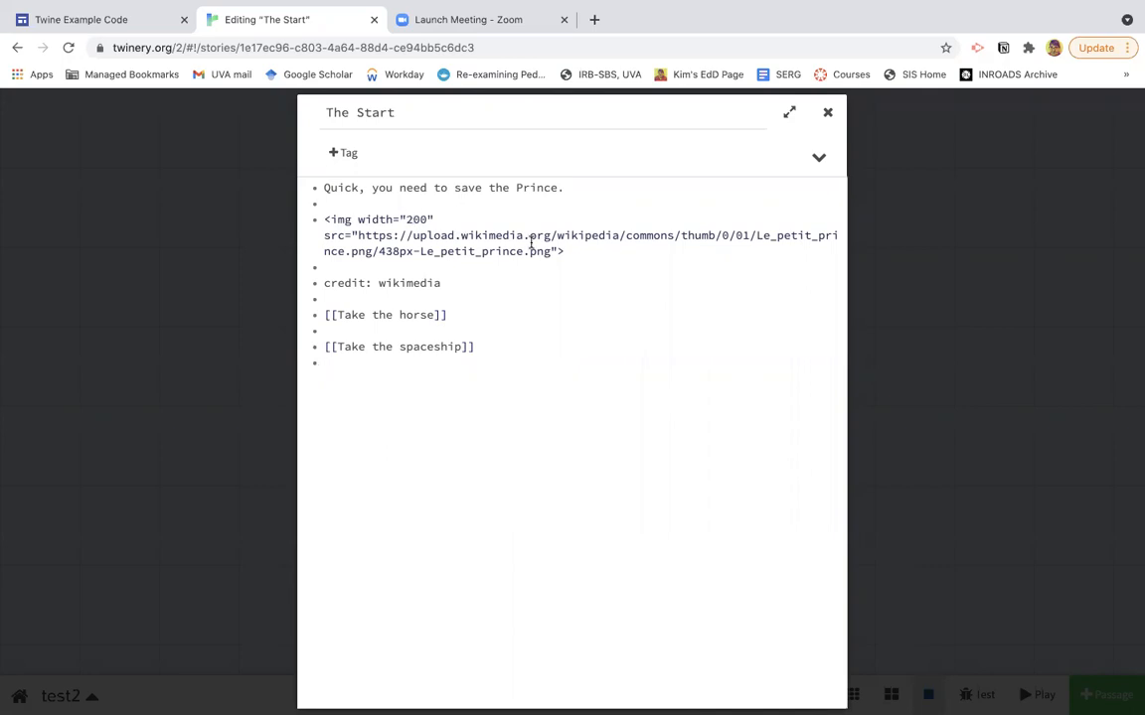
pyautogui.moveTo(552, 251); pyautogui.dragTo(360, 240)
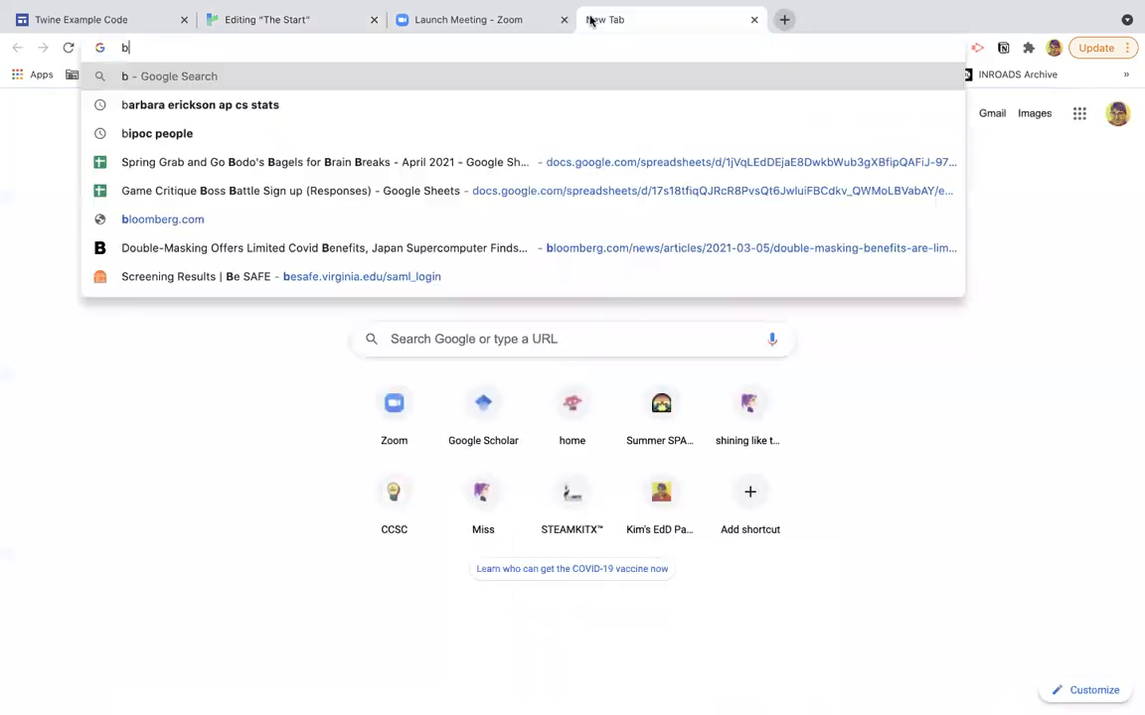
pyautogui.write('ly')
# Step: Search Google Images for butterfly and filter by Creative Commons usage rights
pyautogui.press('Return')
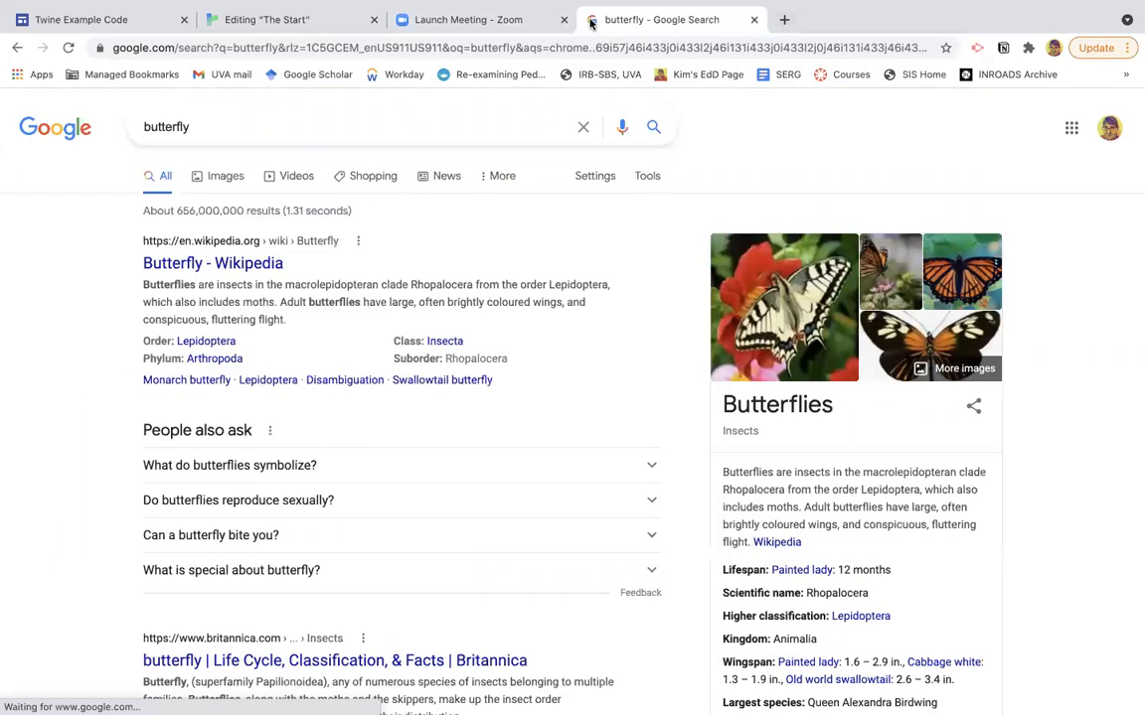
pyautogui.click(226, 176)
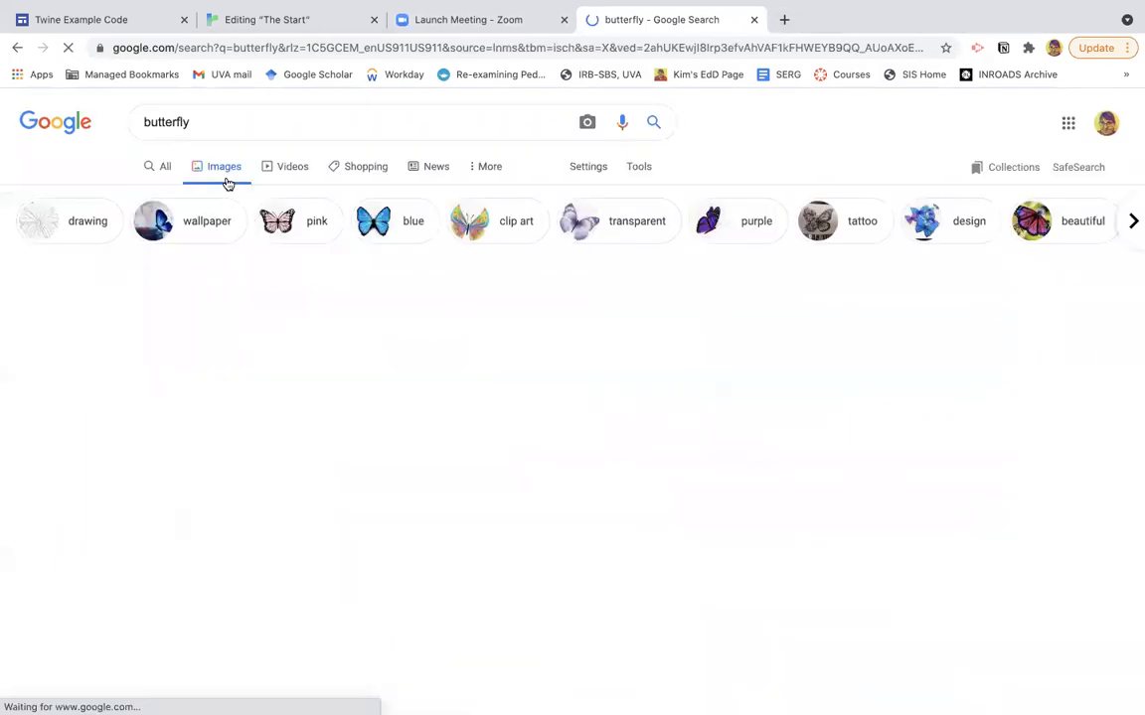
pyautogui.click(638, 166)
pyautogui.click(365, 194)
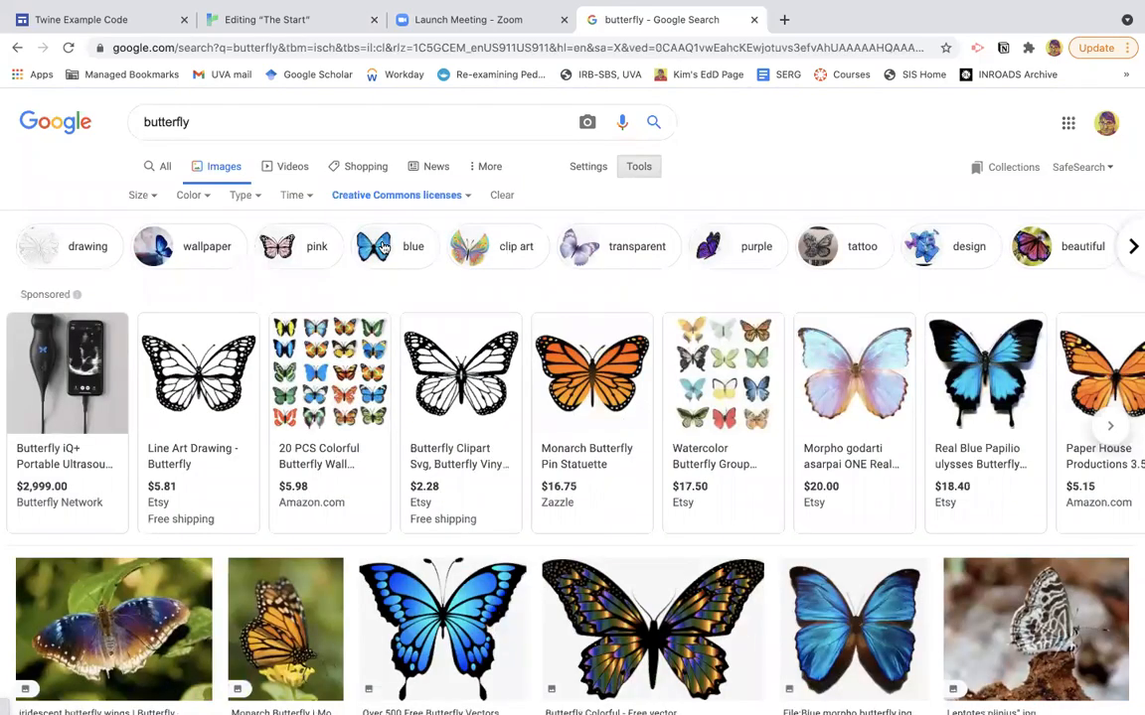
pyautogui.scroll(-5, 605, 400)
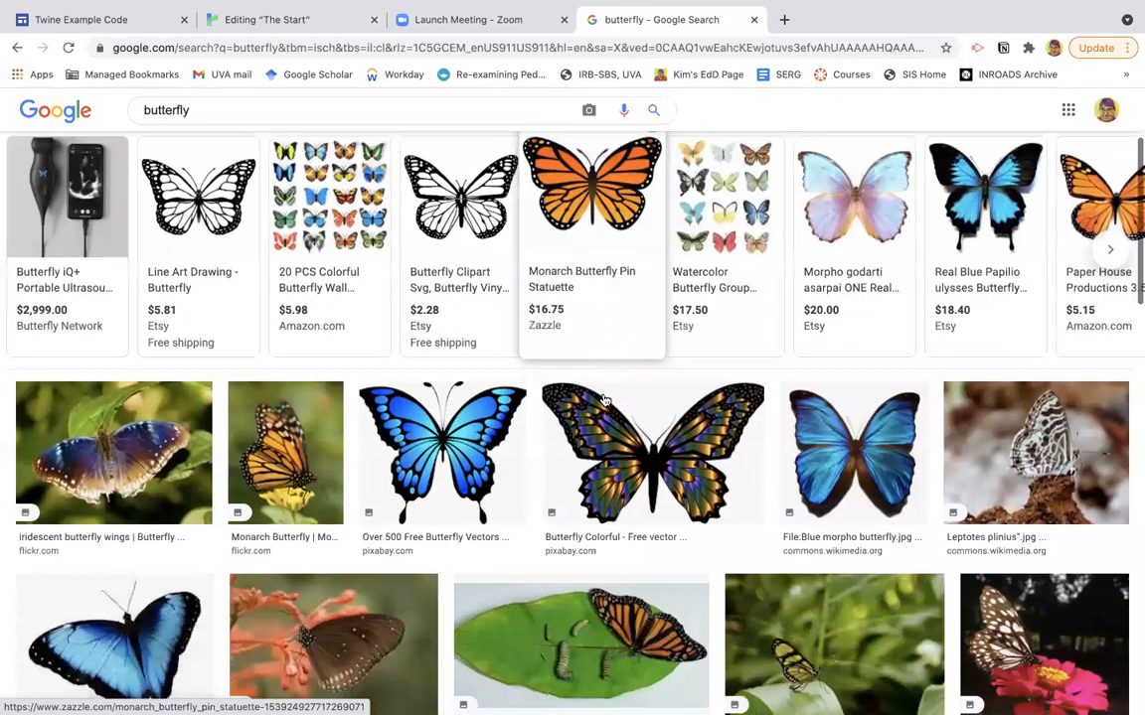
pyautogui.scroll(-3, 605, 400)
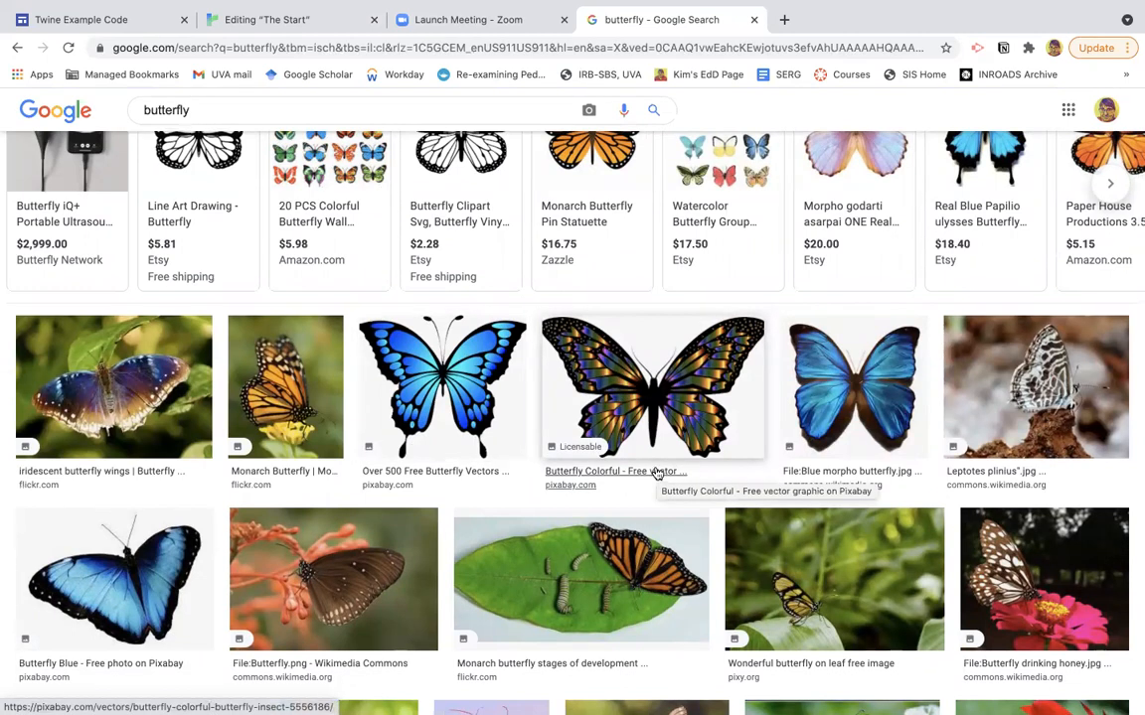
# Step: Preview the Wikimedia Commons butterfly photo and open the image alone in a new tab
pyautogui.click(336, 549)
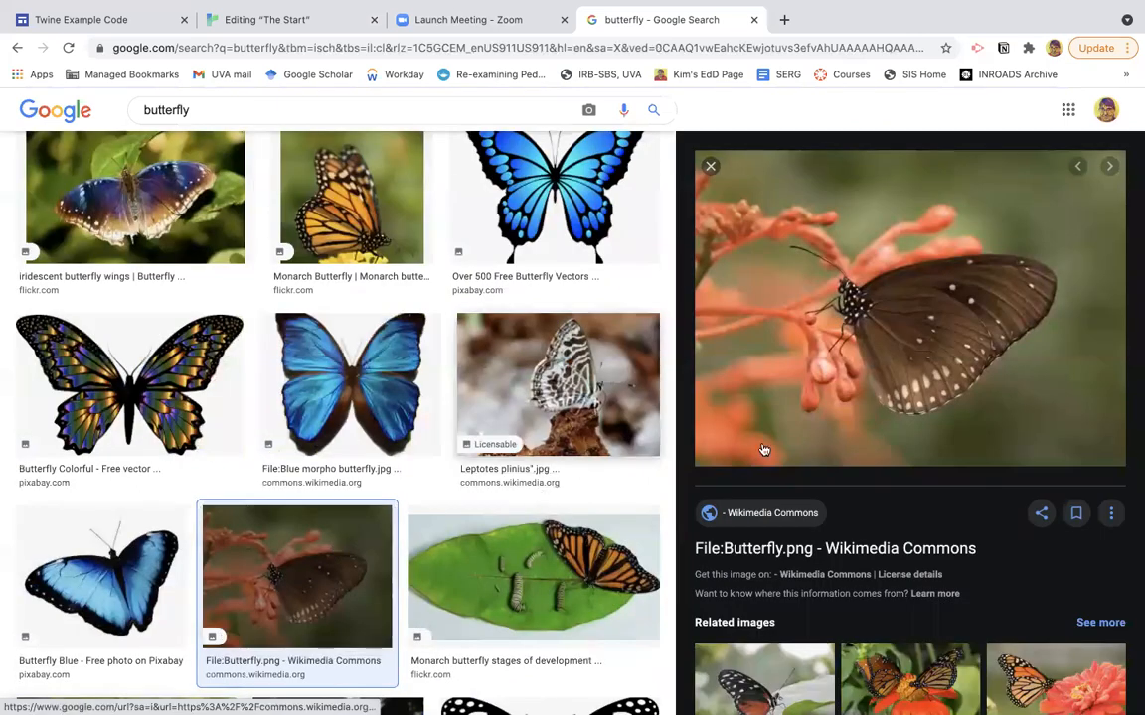
pyautogui.rightClick(783, 348)
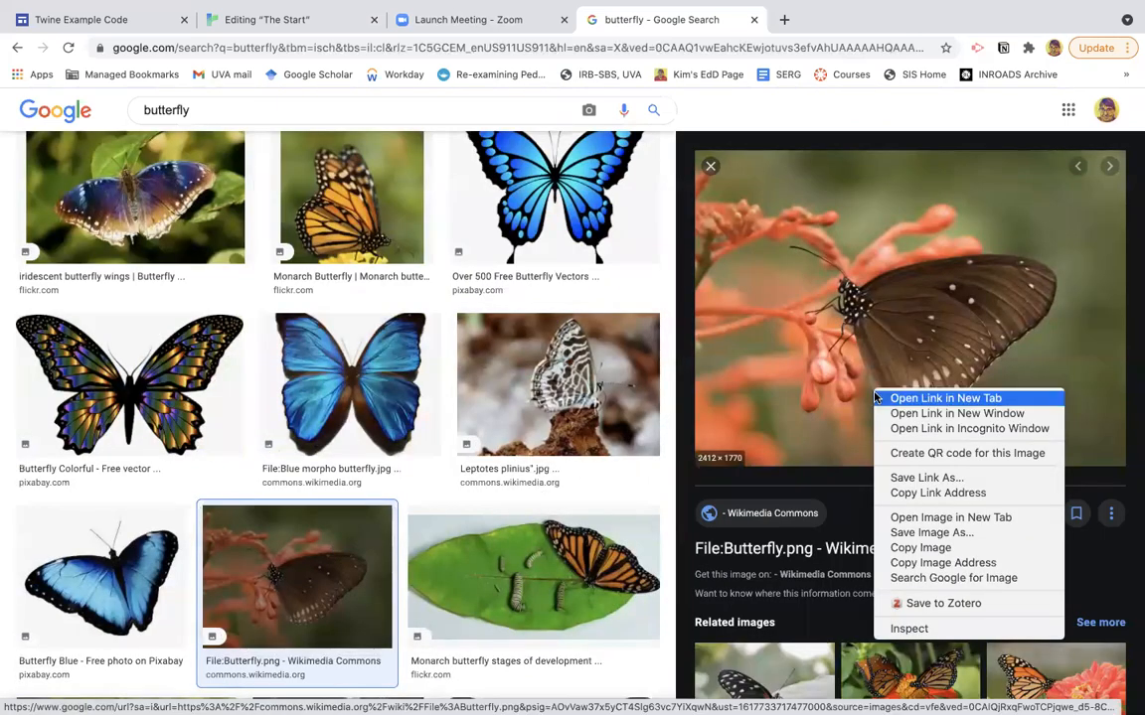
pyautogui.click(950, 518)
# Step: Copy the Butterfly.png address from its tab and return to editing The Start
pyautogui.click(853, 19)
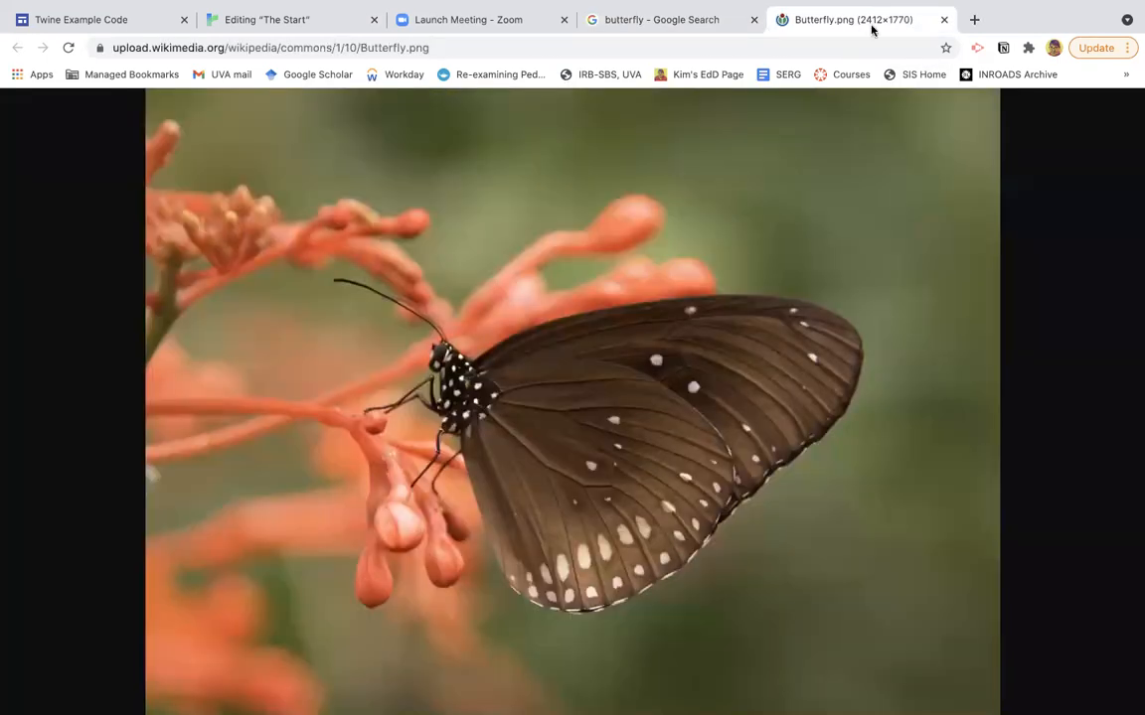
pyautogui.click(460, 48)
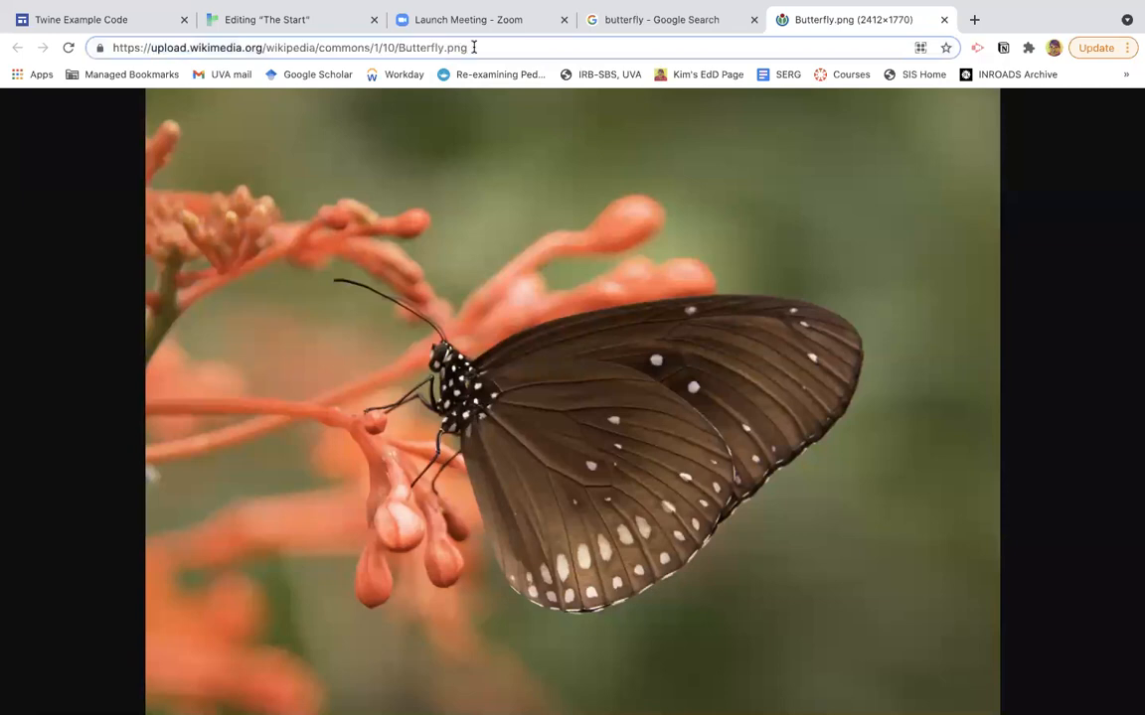
pyautogui.moveTo(467, 48); pyautogui.dragTo(100, 48)
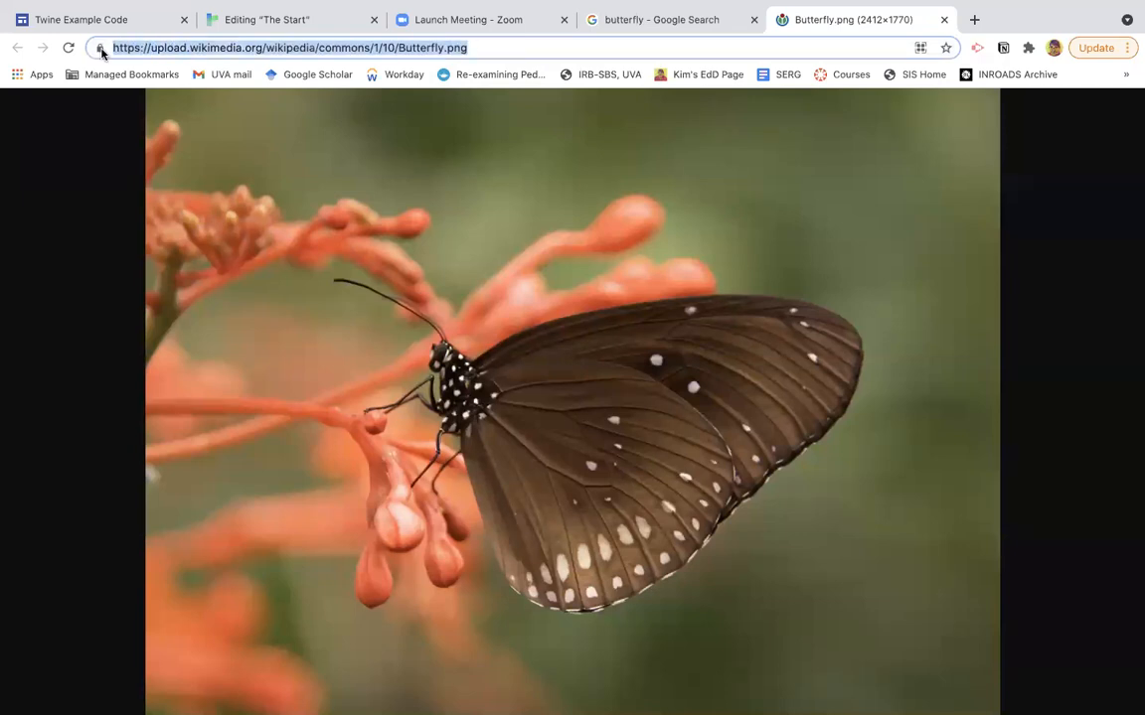
pyautogui.hotkey('ctrl', 'c')
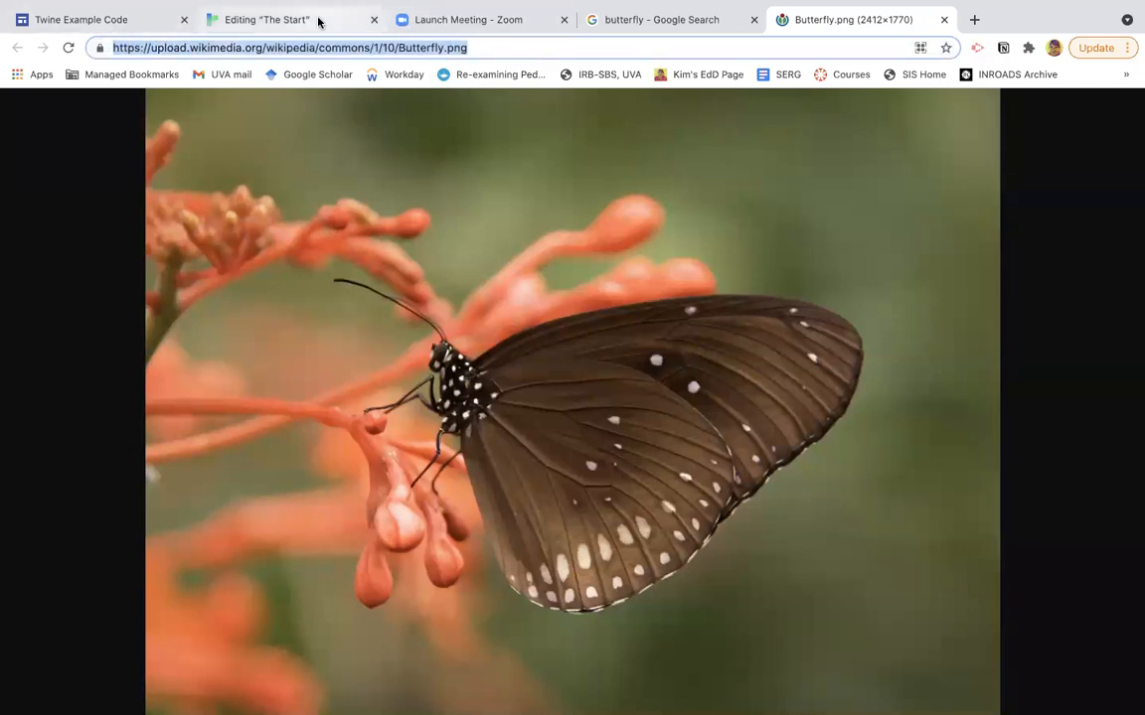
pyautogui.click(266, 19)
# Step: Replace the Little Prince image URL in The Start's img tag with the Butterfly.png address
pyautogui.click(554, 253)
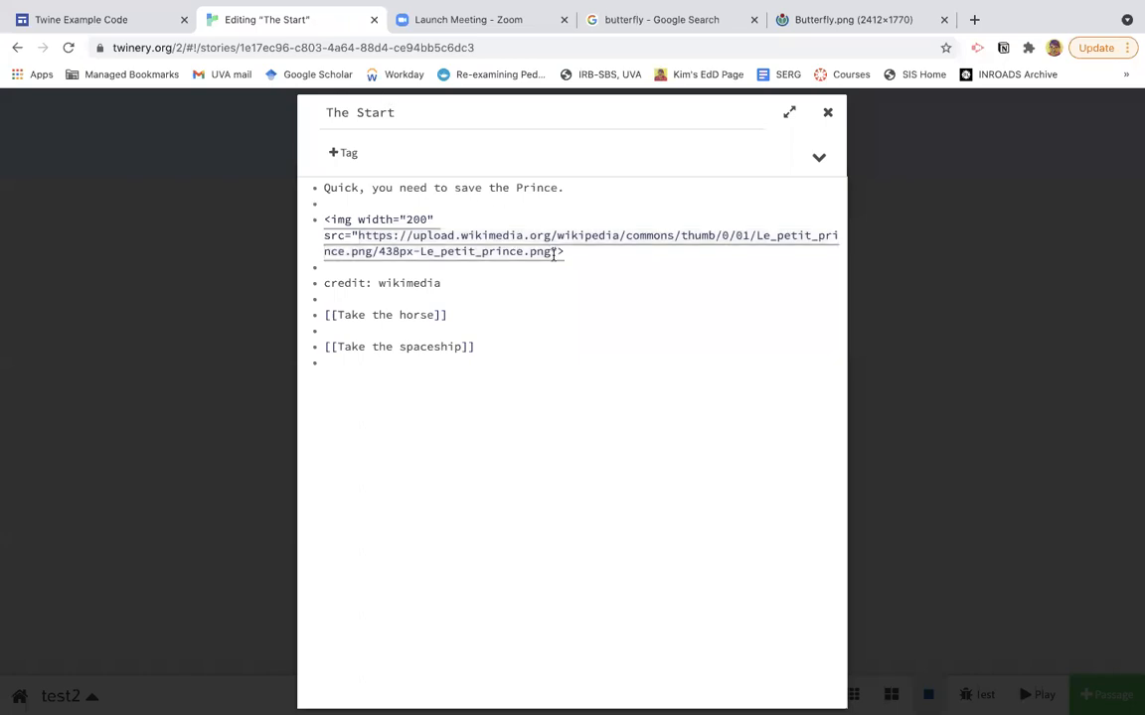
pyautogui.moveTo(553, 252); pyautogui.dragTo(356, 236)
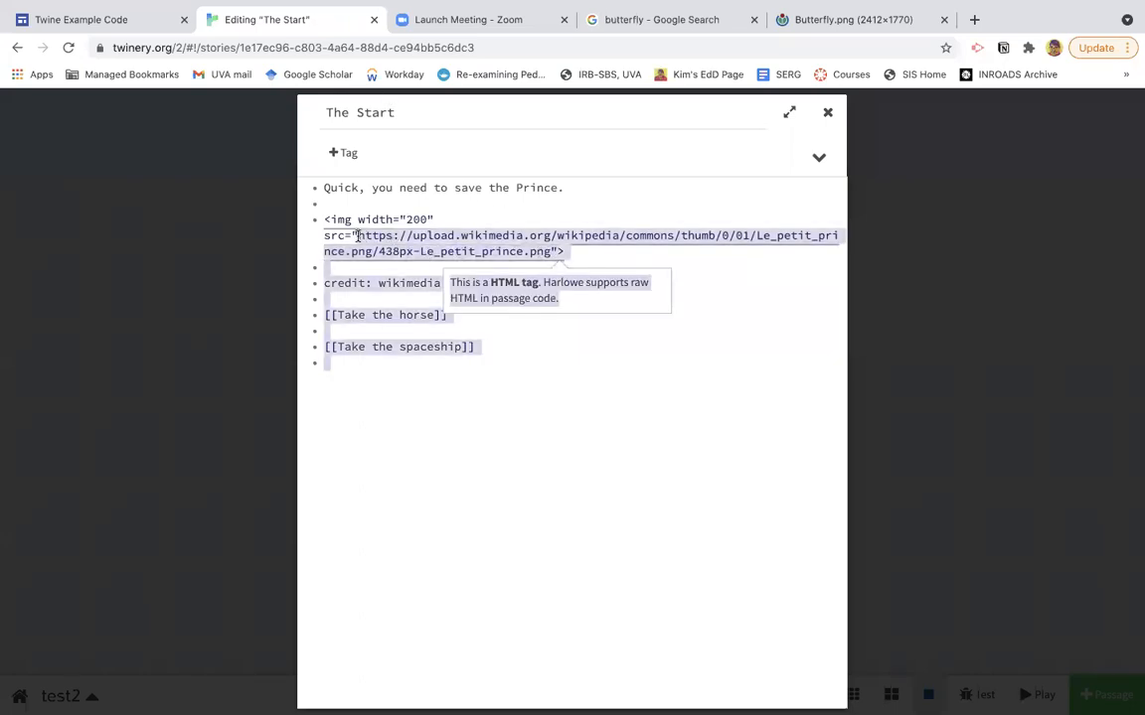
pyautogui.click(447, 232)
pyautogui.moveTo(560, 251); pyautogui.dragTo(357, 238)
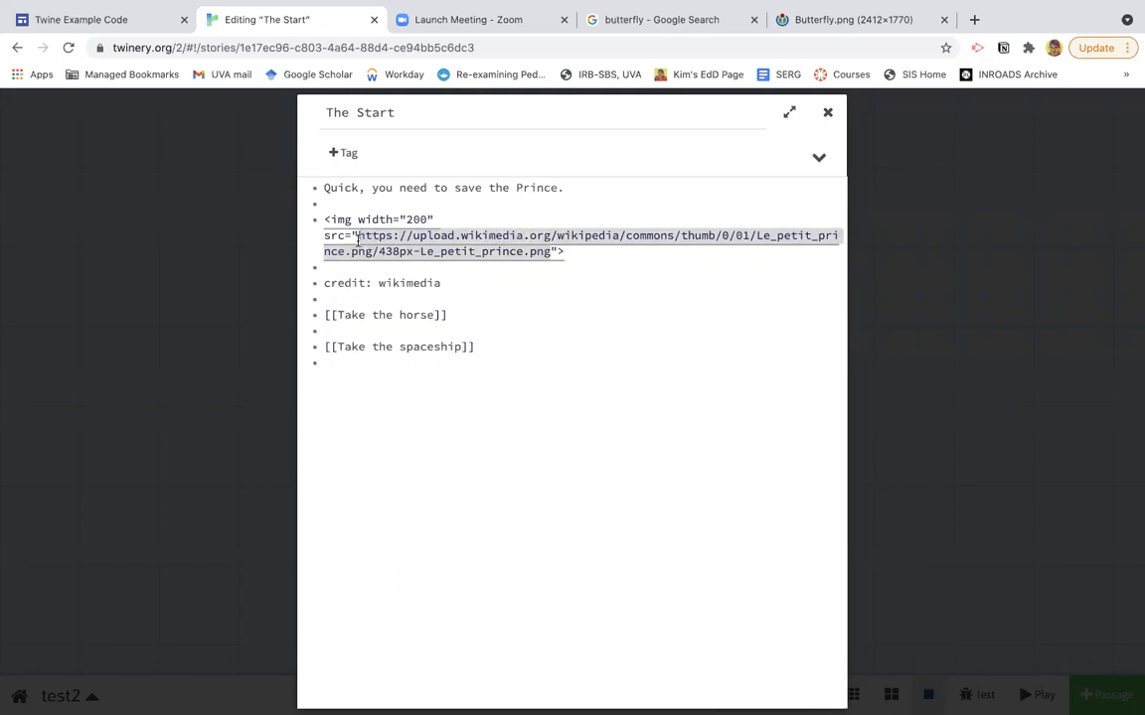
pyautogui.hotkey('ctrl', 'v')
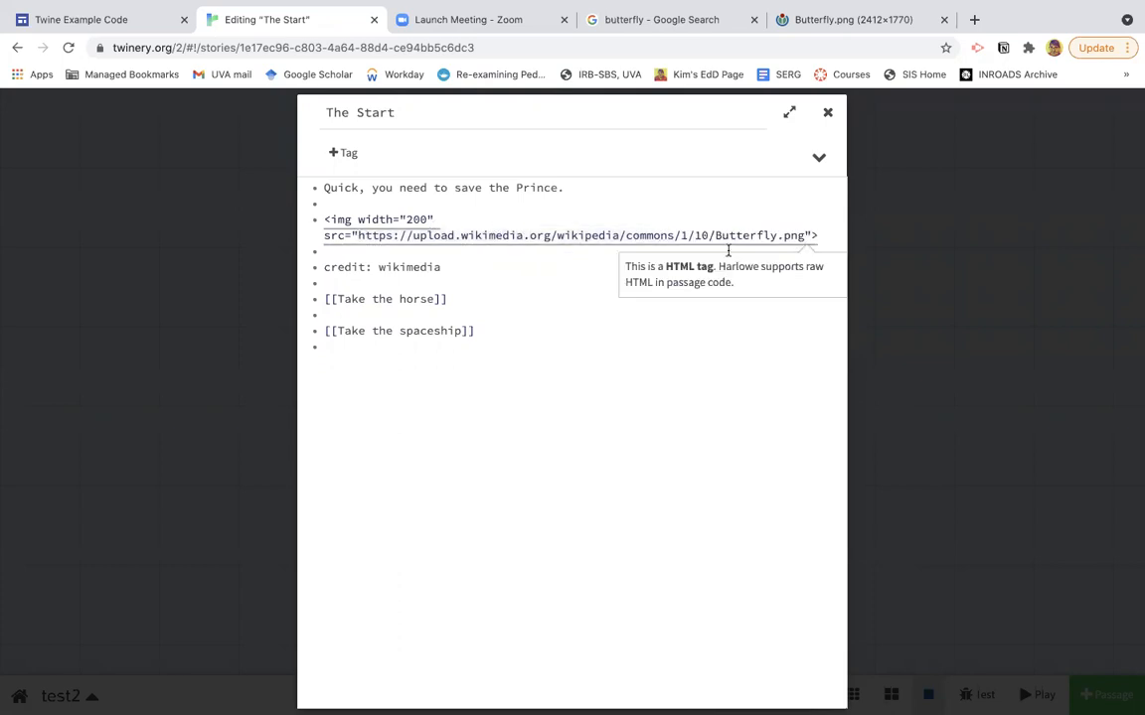
pyautogui.click(874, 220)
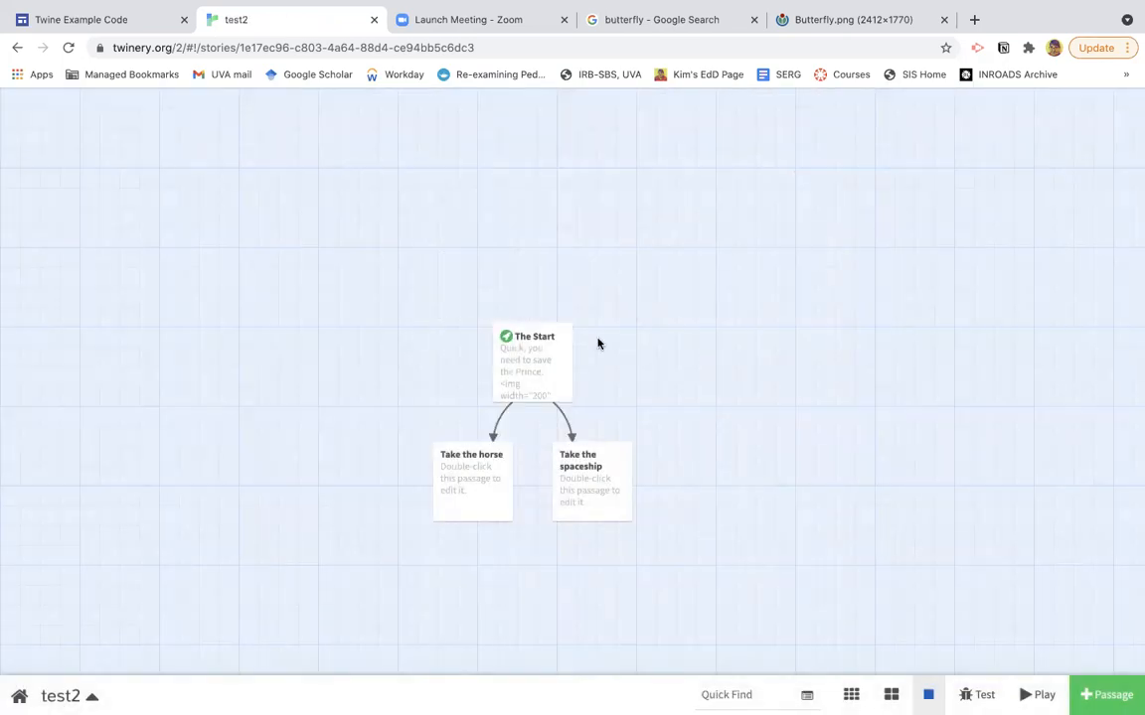
# Step: Test the story from The Start to confirm the butterfly shows, then reopen the passage
pyautogui.click(517, 370)
pyautogui.click(552, 415)
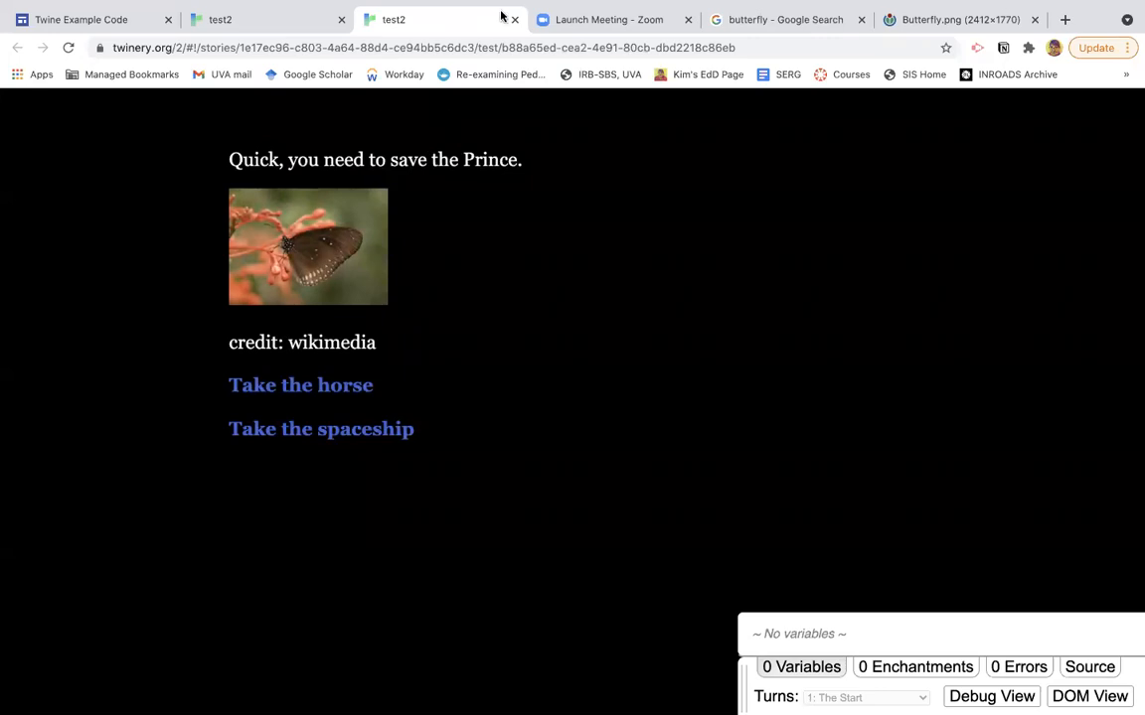
pyautogui.click(513, 19)
pyautogui.click(527, 388)
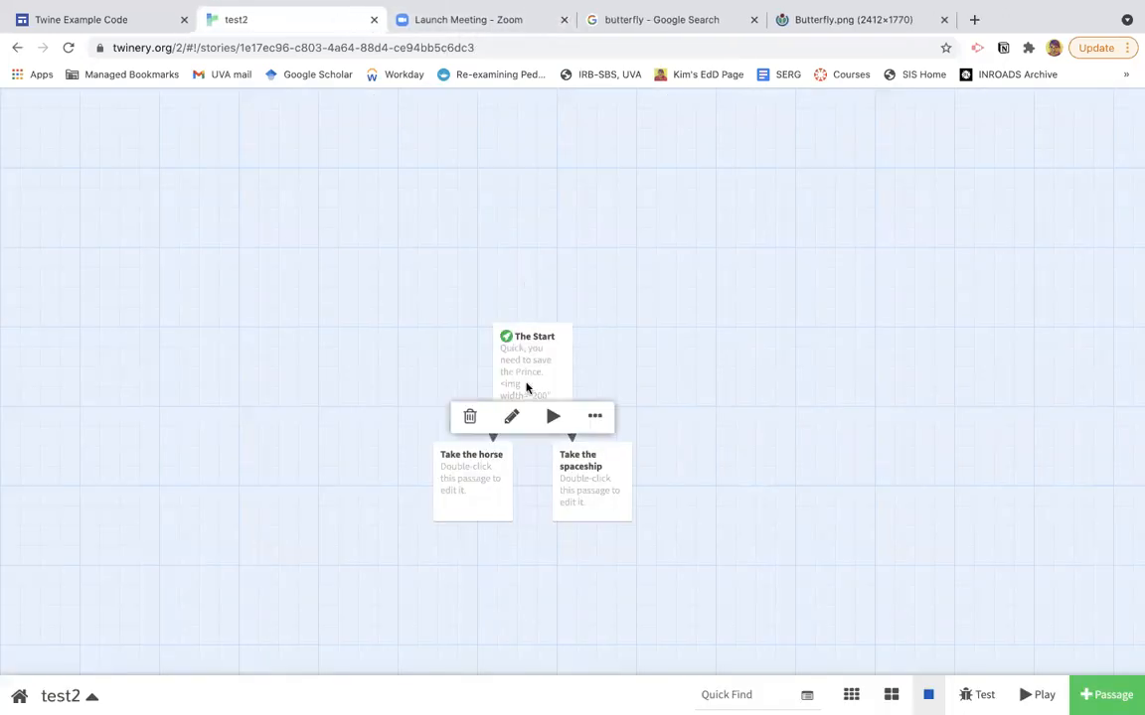
pyautogui.click(512, 416)
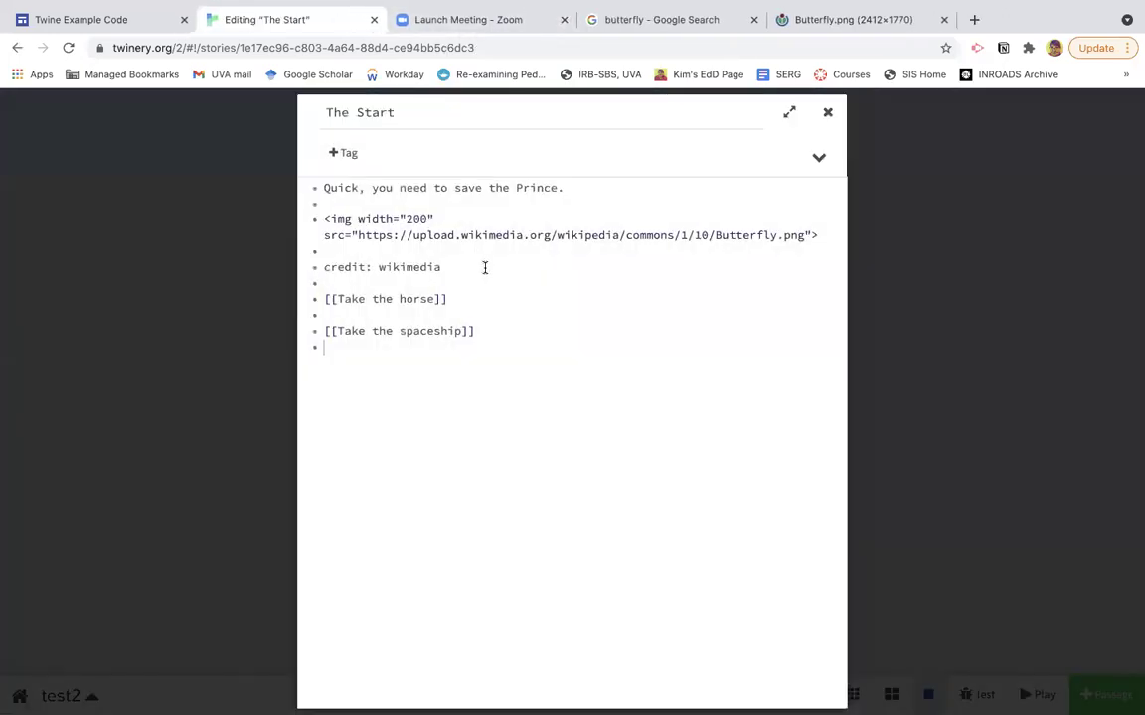
# Step: Change the butterfly img width from 200 to 400 and close the Butterfly.png tab
pyautogui.click(411, 218)
pyautogui.press('BackSpace')
pyautogui.write('4')
pyautogui.click(795, 19)
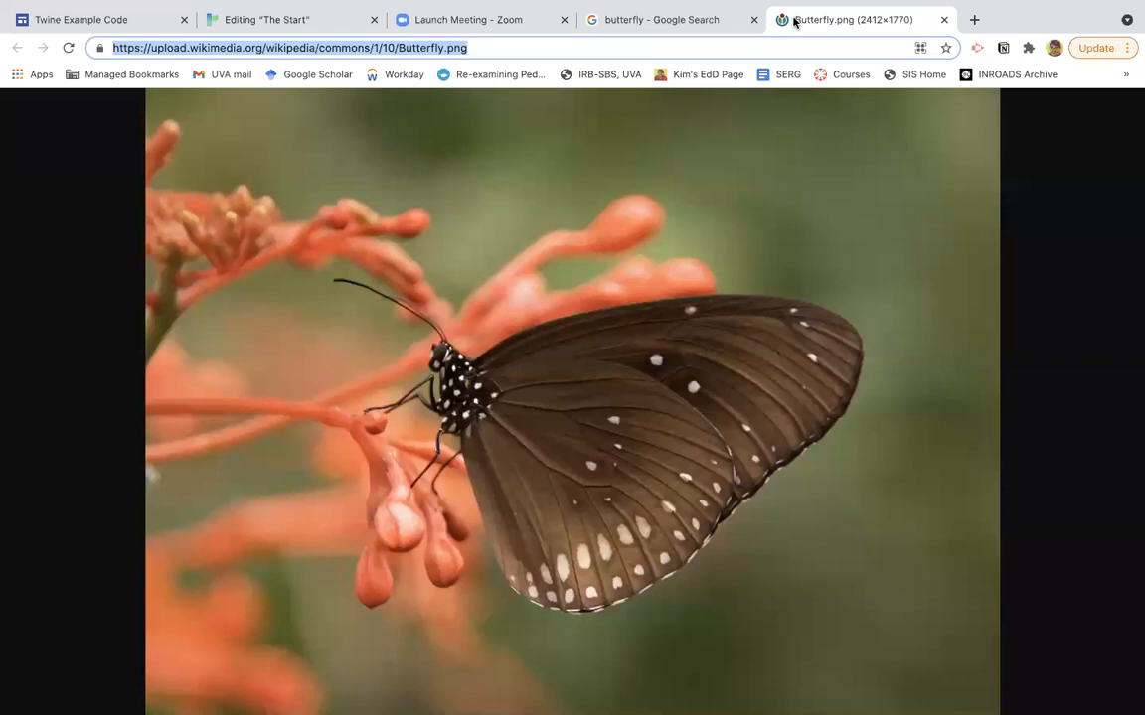
pyautogui.click(943, 20)
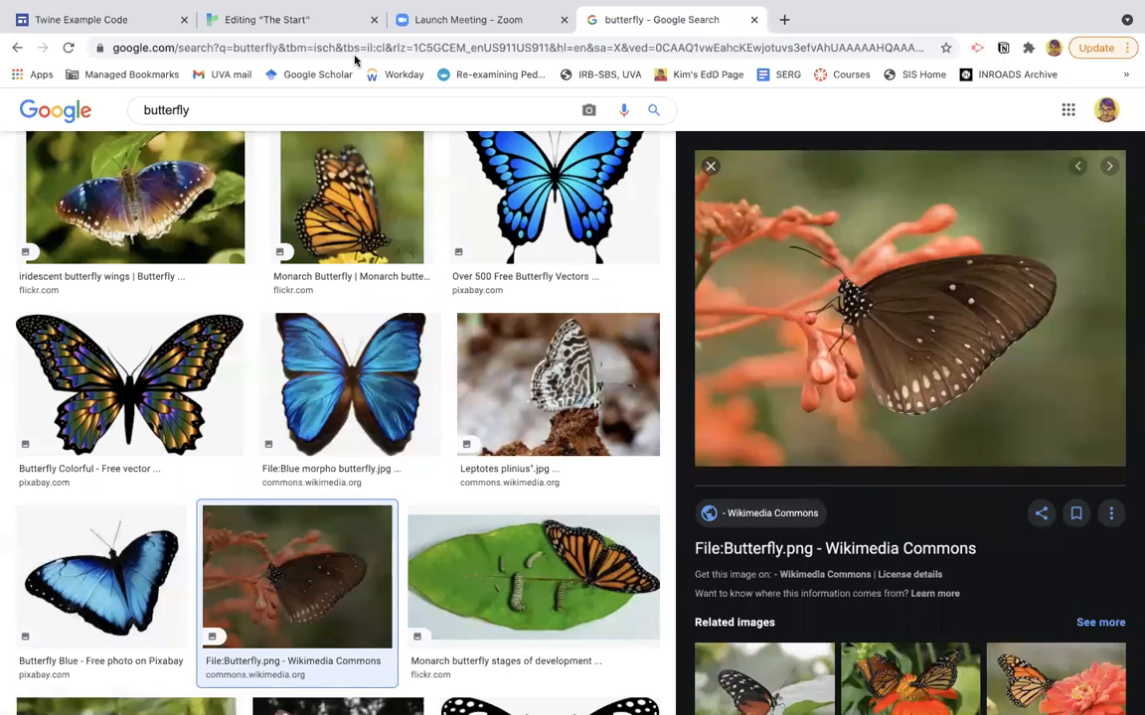
# Step: Append 'commons' to the wikimedia credit line and return to the story map
pyautogui.click(267, 20)
pyautogui.write('credit: wikimedia co')
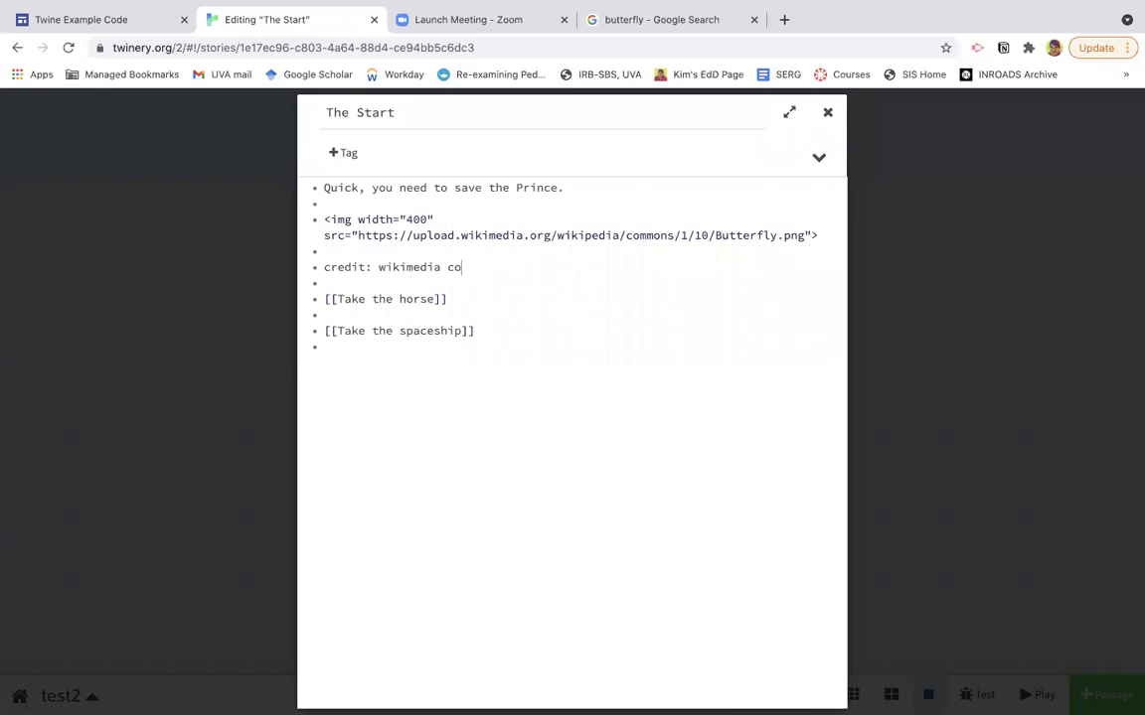
pyautogui.write('mmons')
pyautogui.click(925, 294)
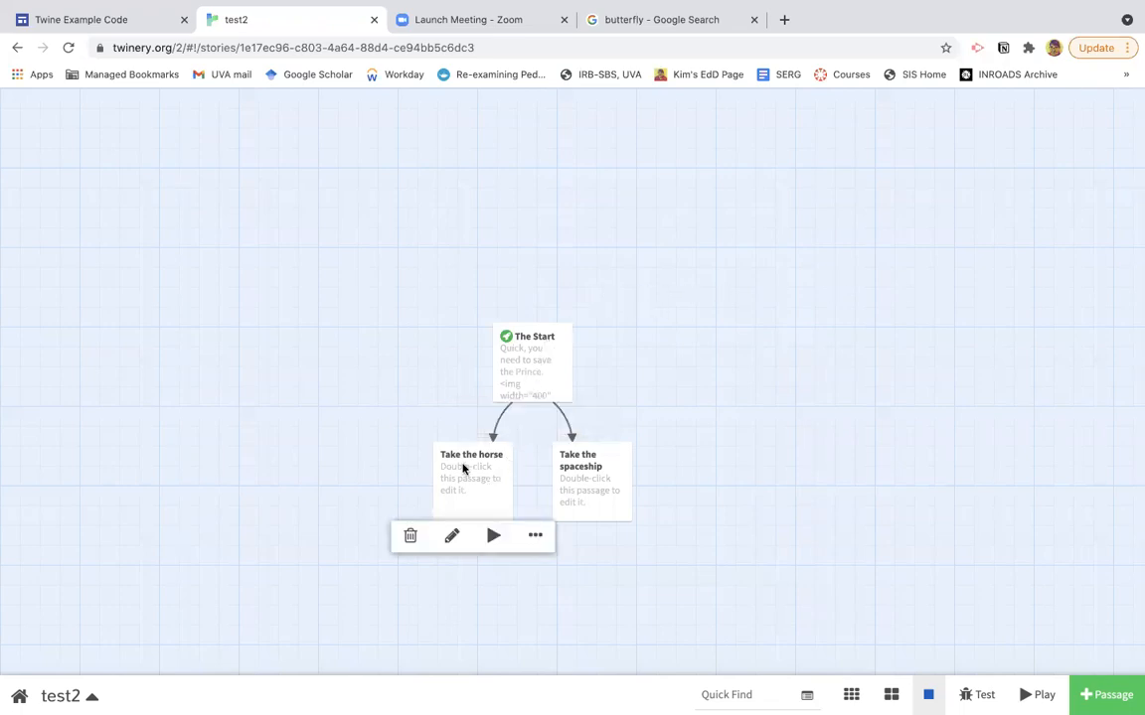
# Step: Review the Save the Prince storyboard on the Intro to Twine page, then return to test2
pyautogui.click(139, 30)
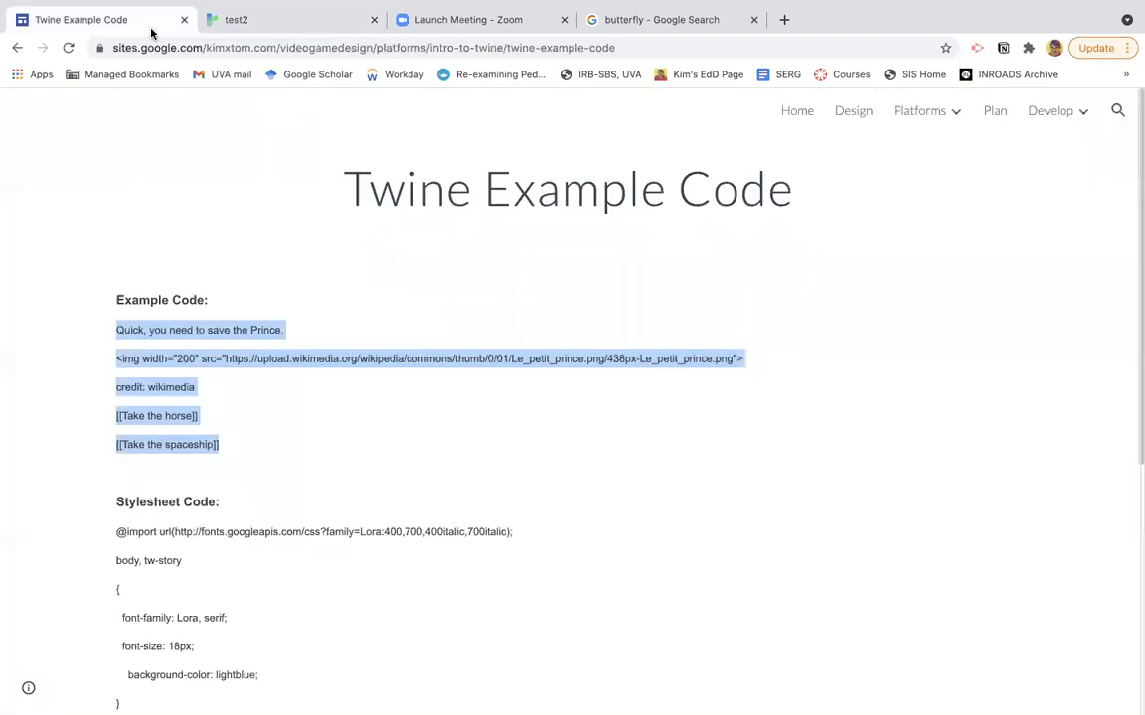
pyautogui.click(17, 46)
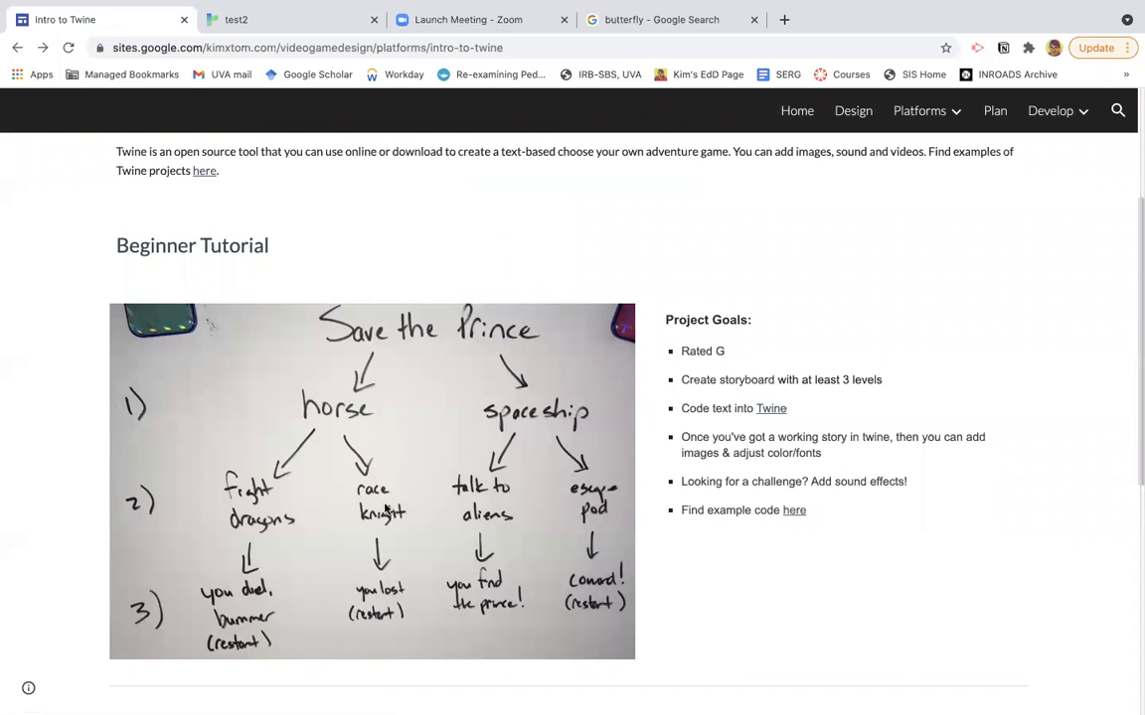
pyautogui.click(328, 20)
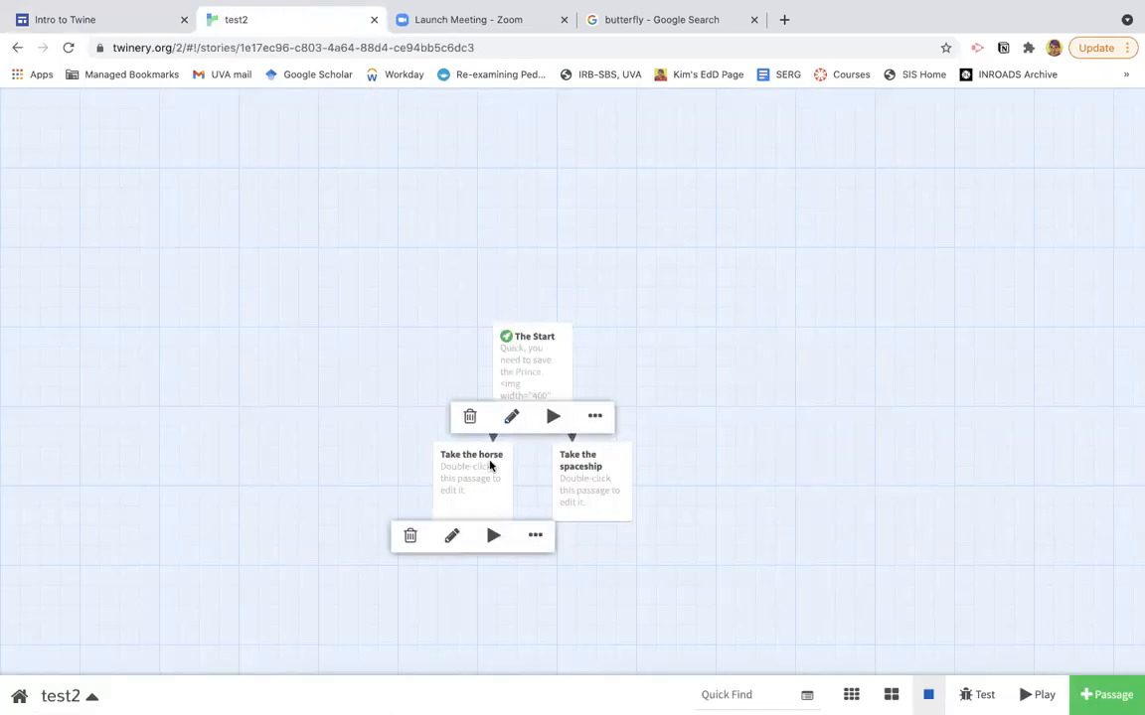
# Step: Edit Take the horse, checking the storyboard for its two branches
pyautogui.doubleClick(471, 477)
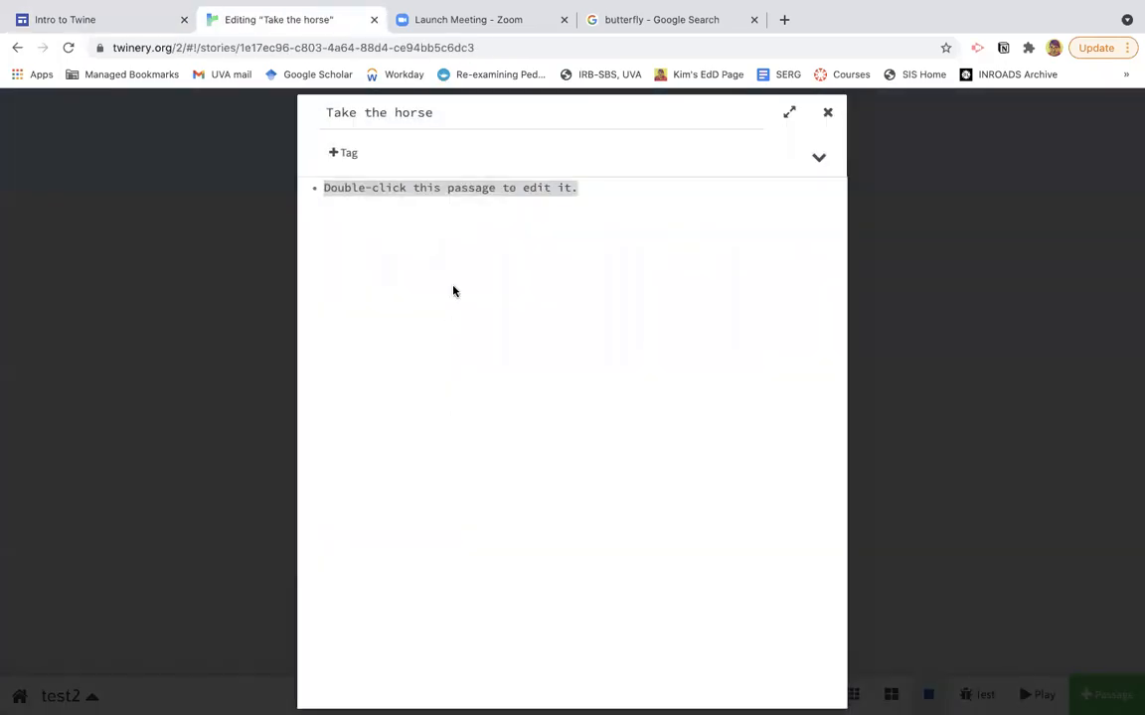
pyautogui.write('Typ')
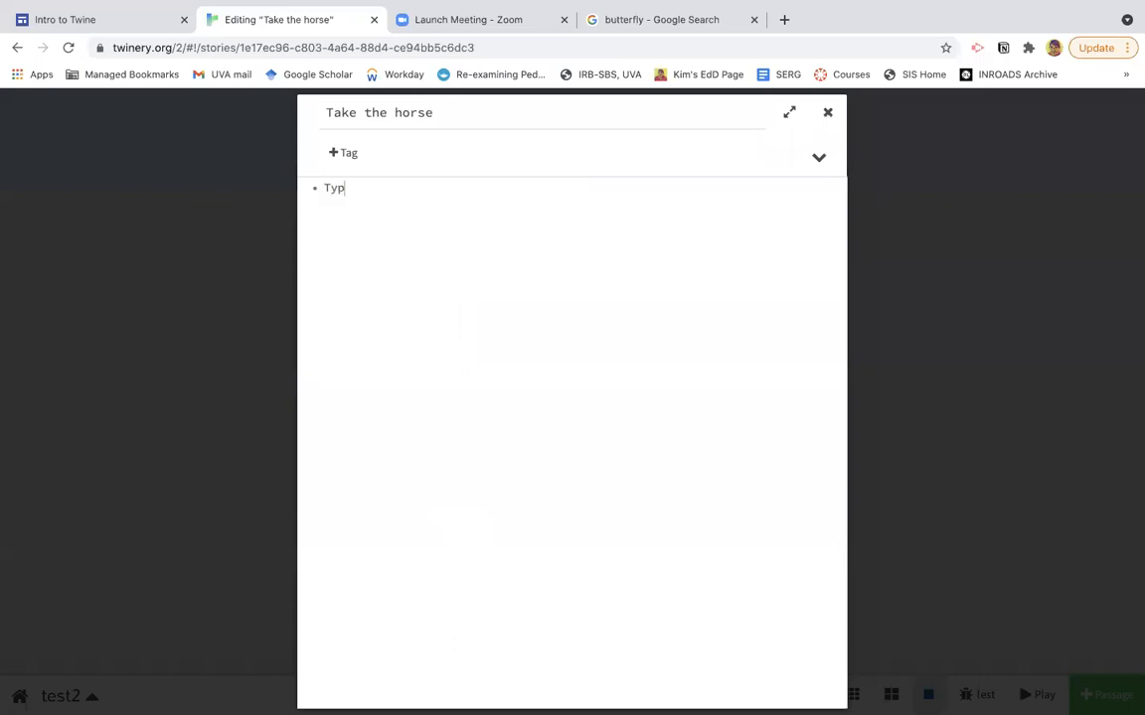
pyautogui.write('e para')
pyautogui.write('graph abour the s')
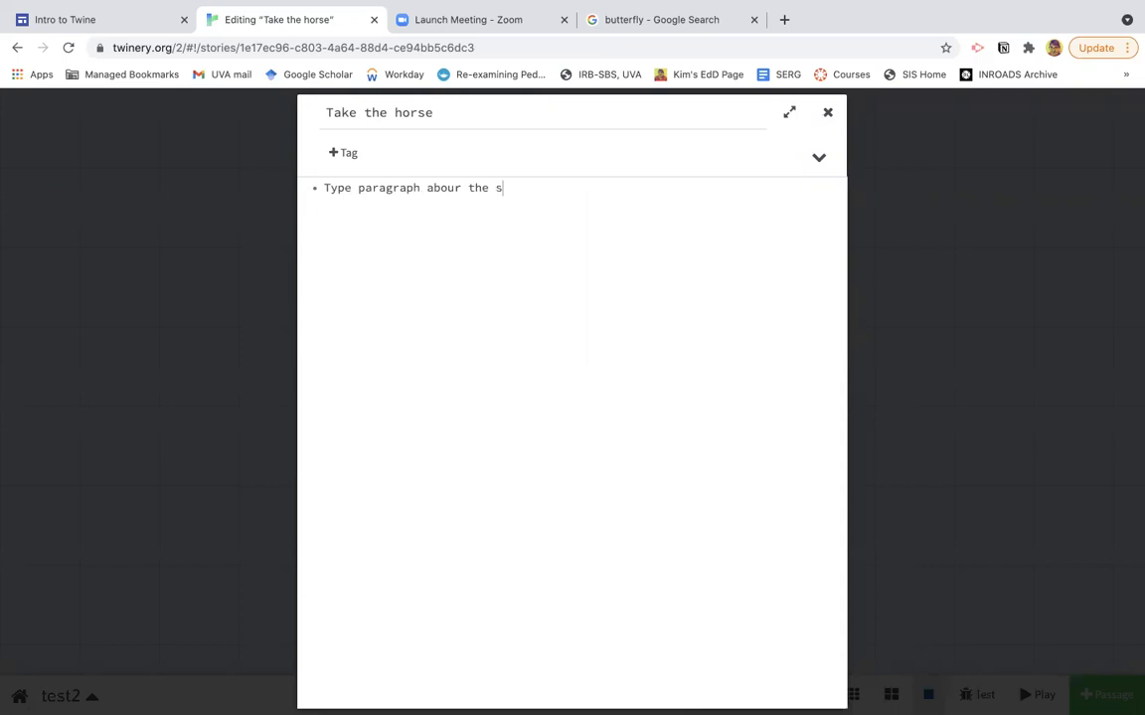
pyautogui.write(' the ')
pyautogui.write('story')
pyautogui.write('[[')
pyautogui.write('fight dra')
pyautogui.write('gon')
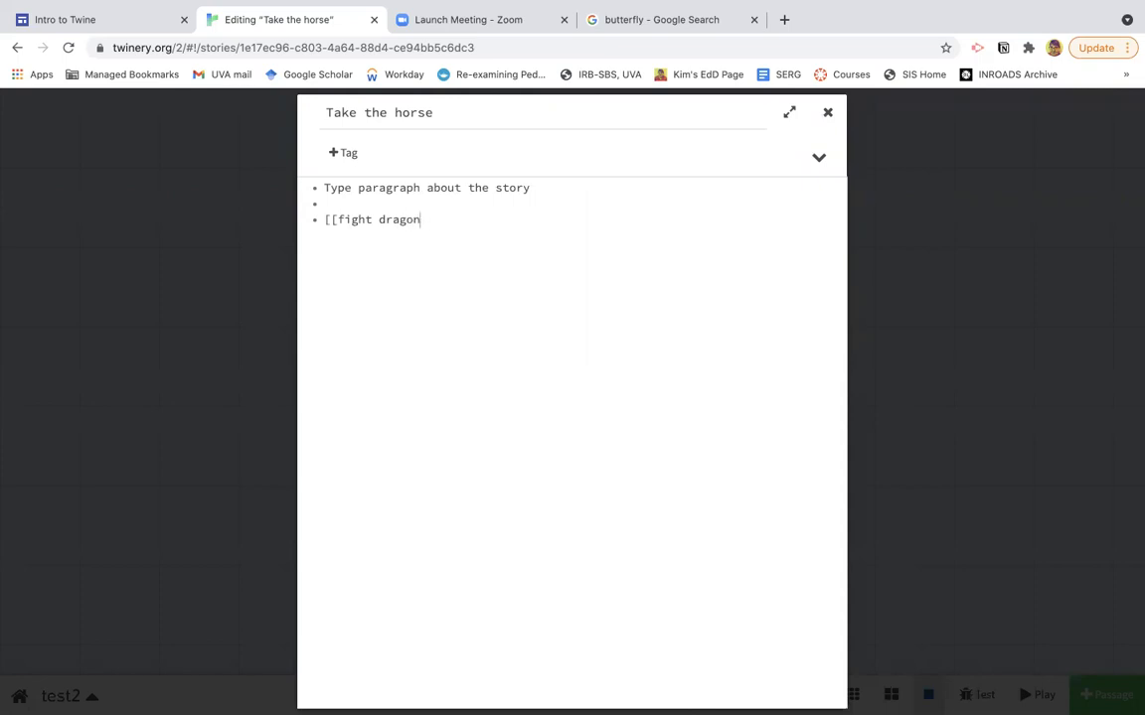
pyautogui.write(']]')
pyautogui.click(138, 20)
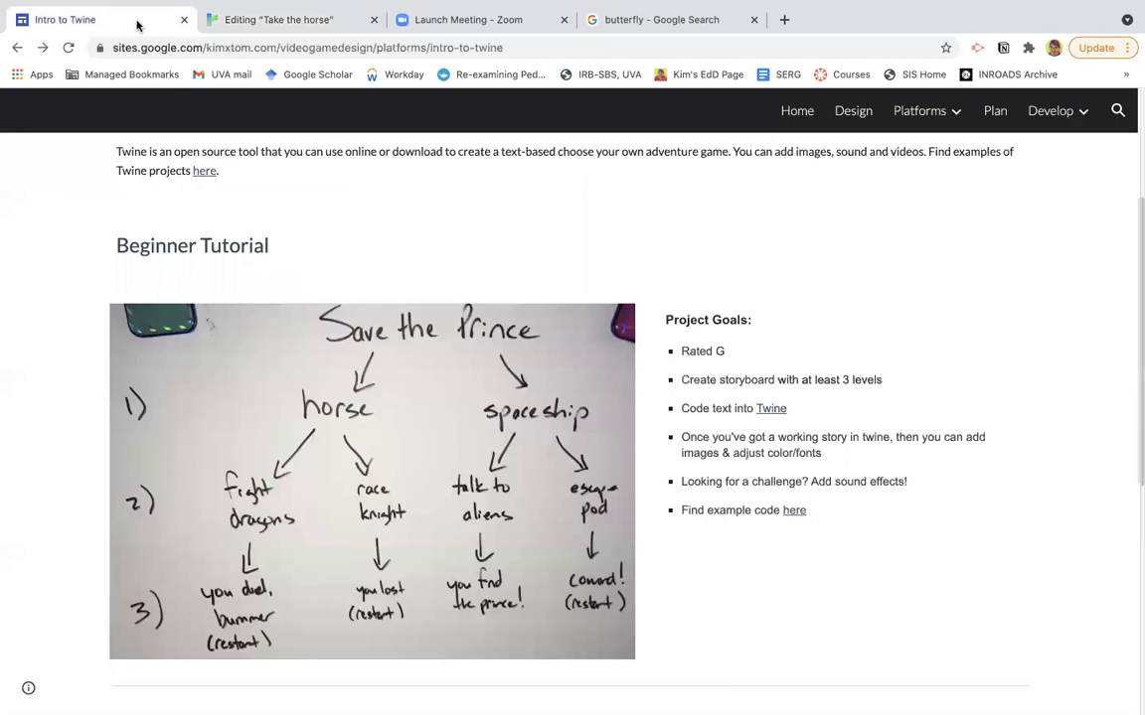
pyautogui.click(264, 20)
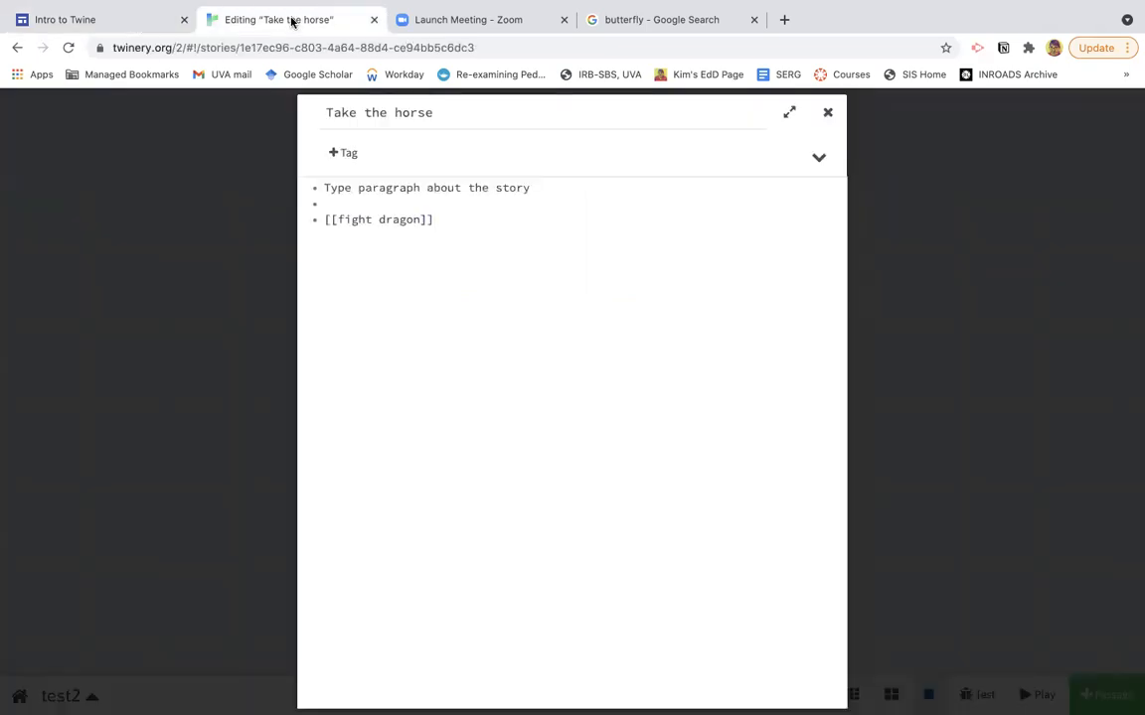
pyautogui.write('[[race ')
pyautogui.write('knight')
# Step: Add [[fight dragon]] and [[race knight]] links and return to the story map
pyautogui.press('Escape')
pyautogui.click(370, 601)
pyautogui.click(614, 581)
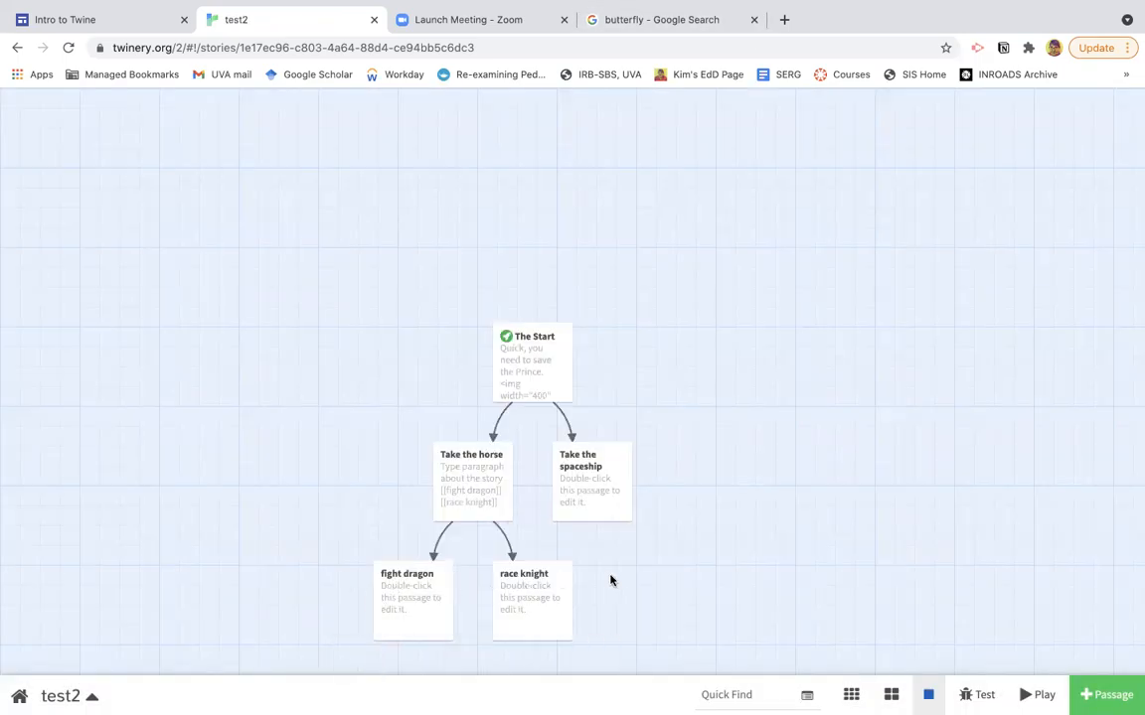
pyautogui.scroll(-2, 614, 576)
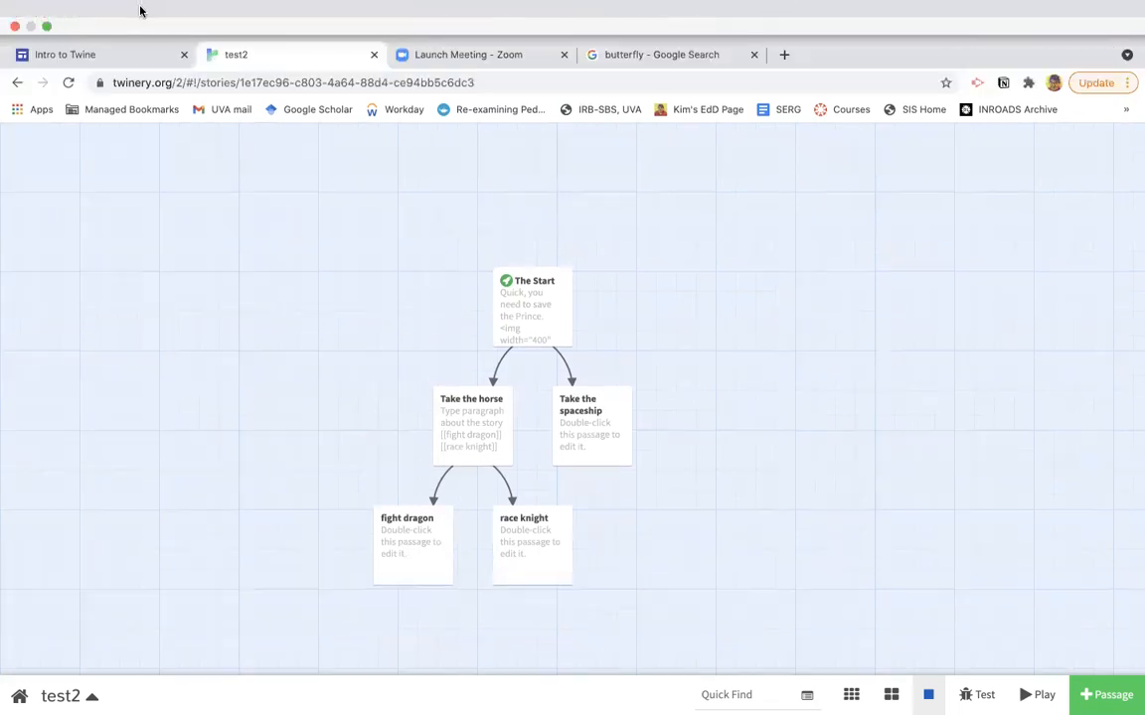
# Step: Check the tutorial storyboard, then open fight dragon for editing from the test2 map
pyautogui.click(123, 55)
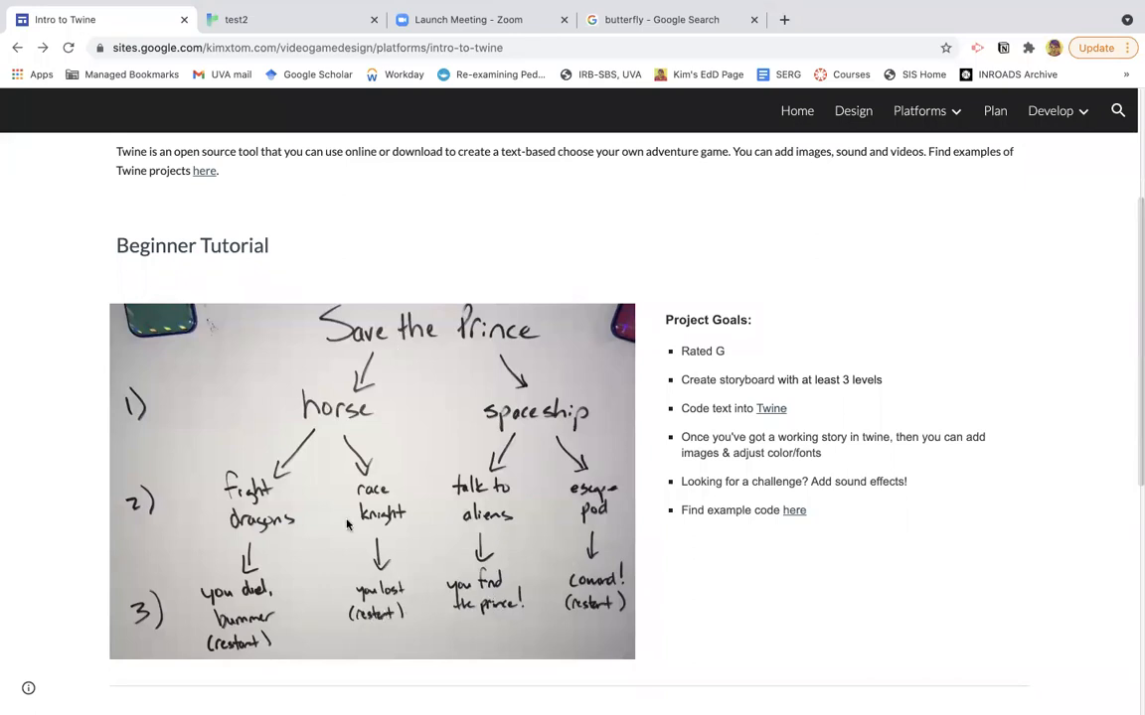
pyautogui.click(295, 28)
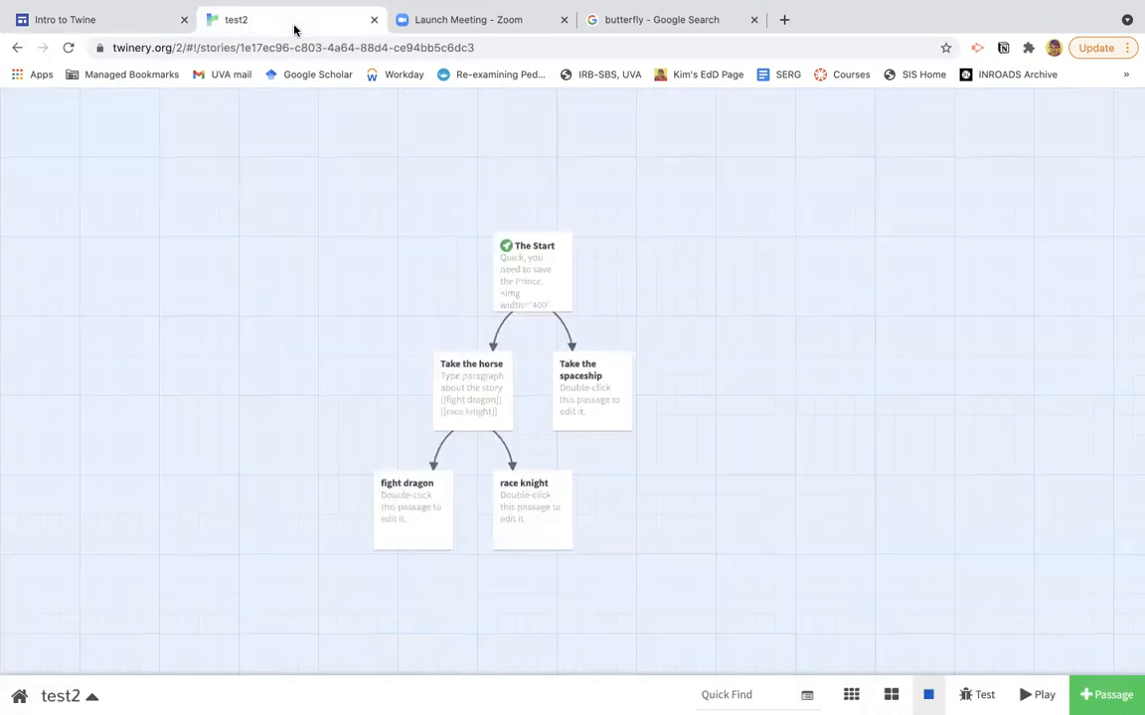
pyautogui.moveTo(412, 506)
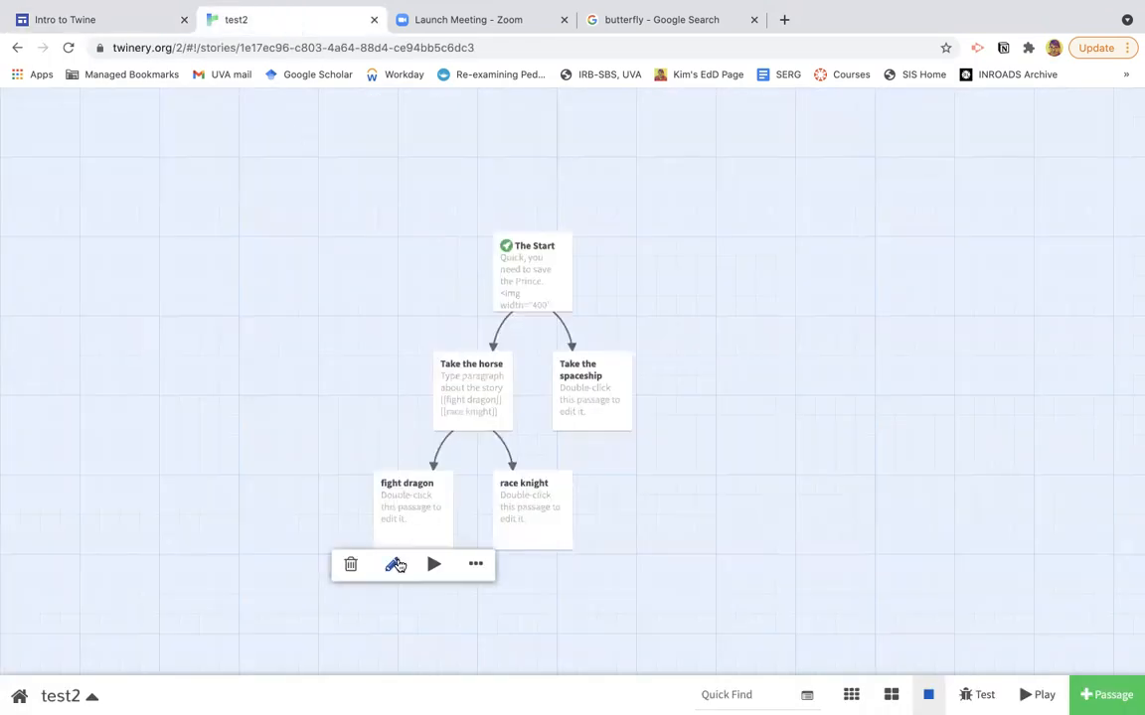
# Step: Replace fight dragon's placeholder with 'Sorry - you lost.' and a [[The Start]] link
pyautogui.click(395, 565)
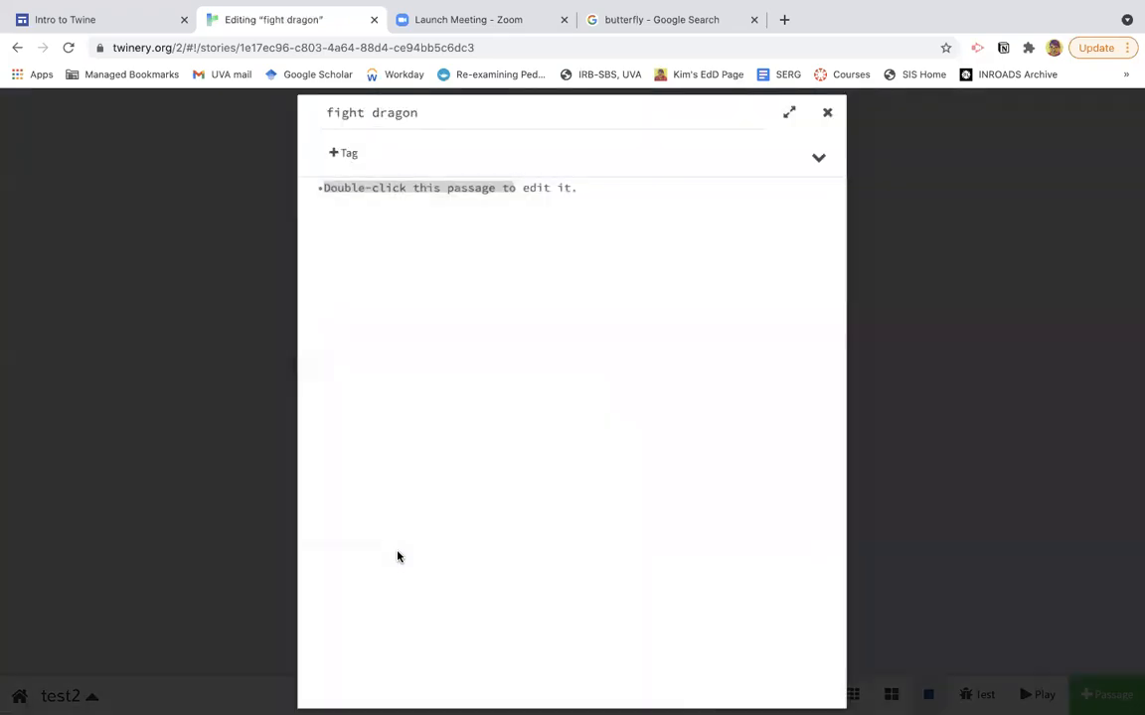
pyautogui.write('Sorr')
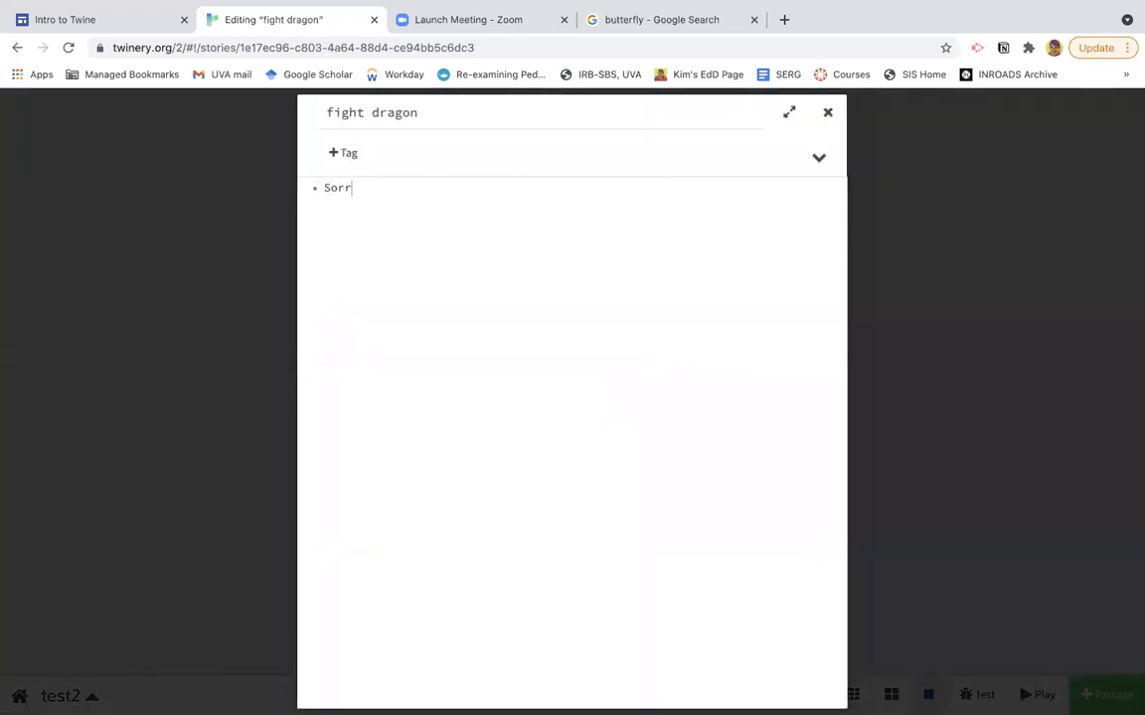
pyautogui.write('y - you los')
pyautogui.write('S')
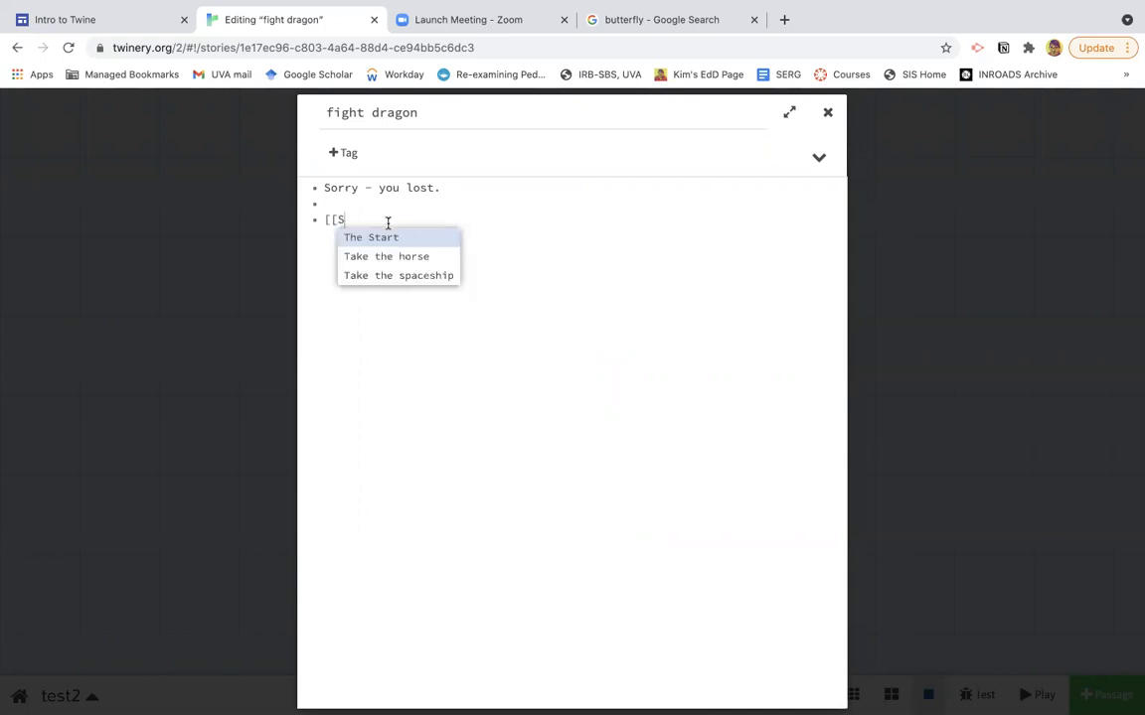
pyautogui.press('BackSpace')
pyautogui.write('The ')
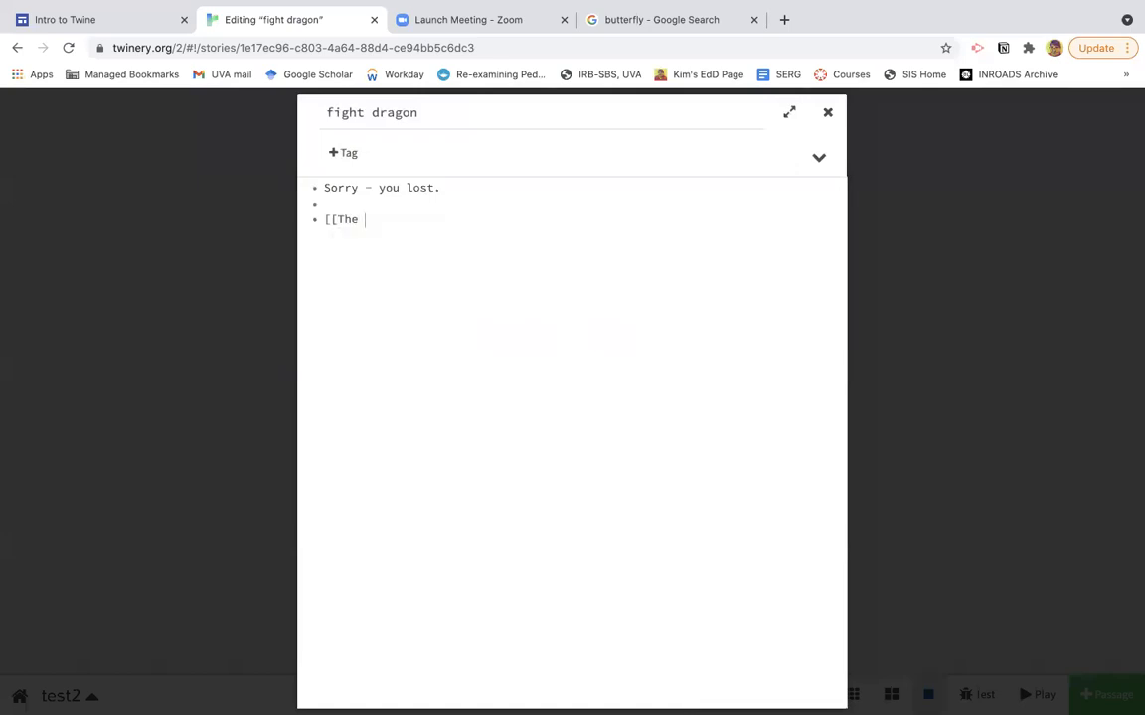
pyautogui.write('Start')
# Step: Drag the fight dragon passage further left and select The Start
pyautogui.press('Escape')
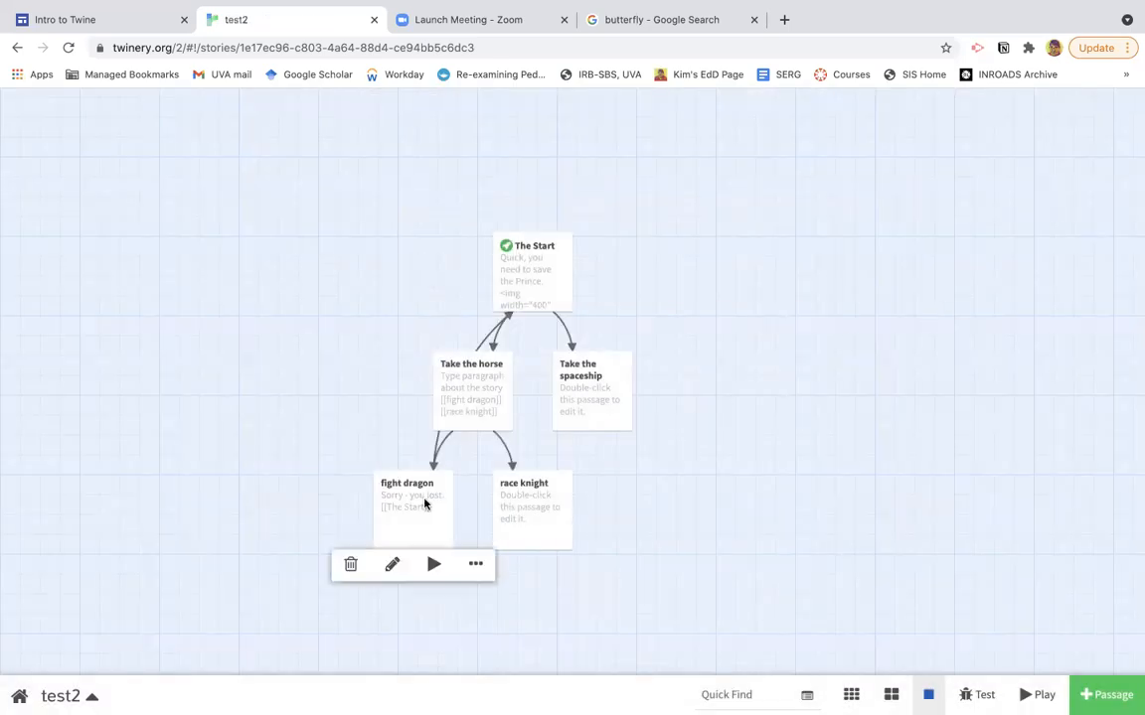
pyautogui.moveTo(425, 499); pyautogui.dragTo(304, 492)
pyautogui.click(532, 280)
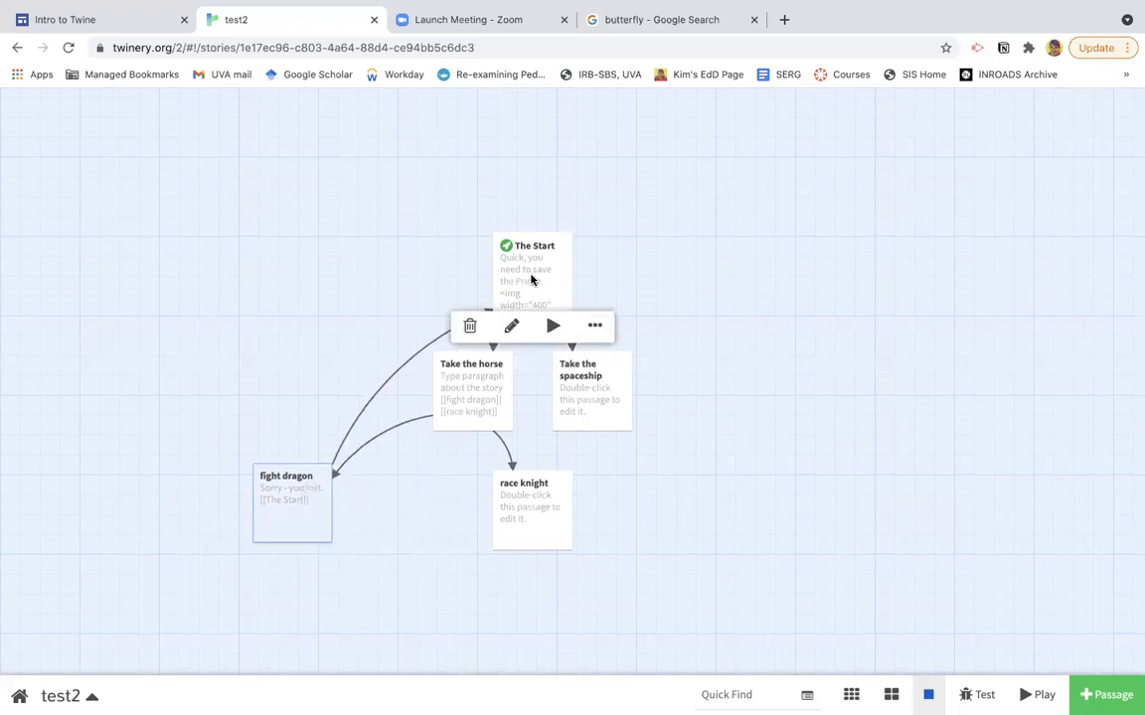
# Step: Test-play from The Start through horse and fight dragon back to The Start
pyautogui.click(554, 325)
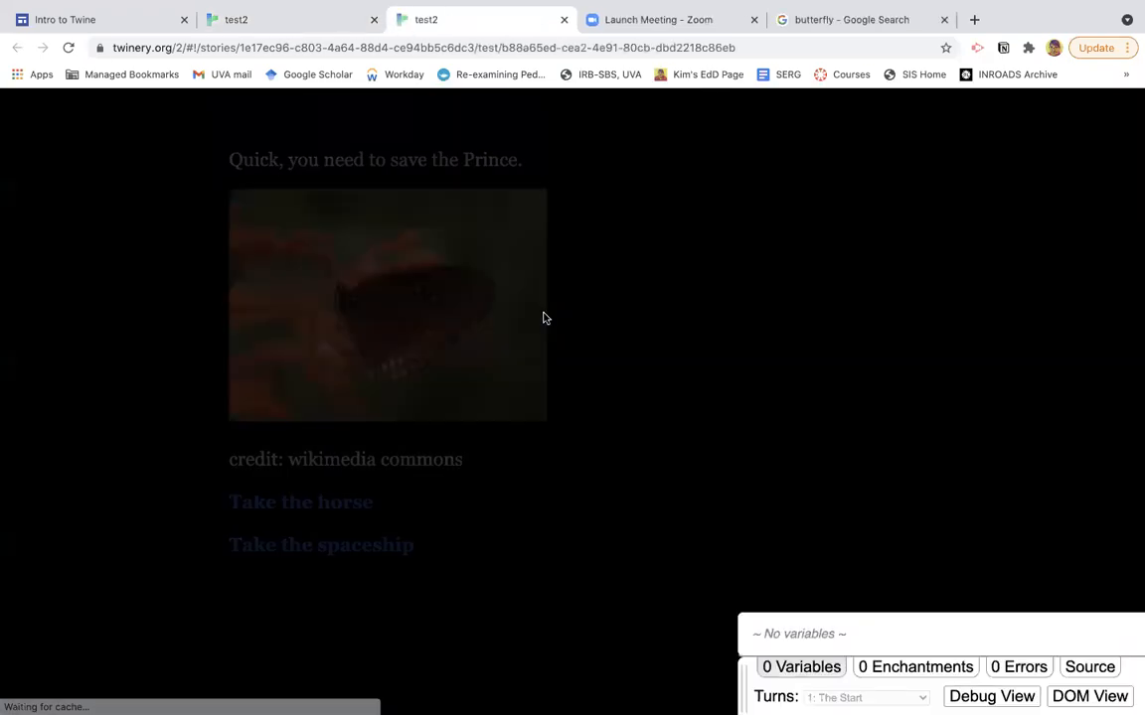
pyautogui.click(301, 502)
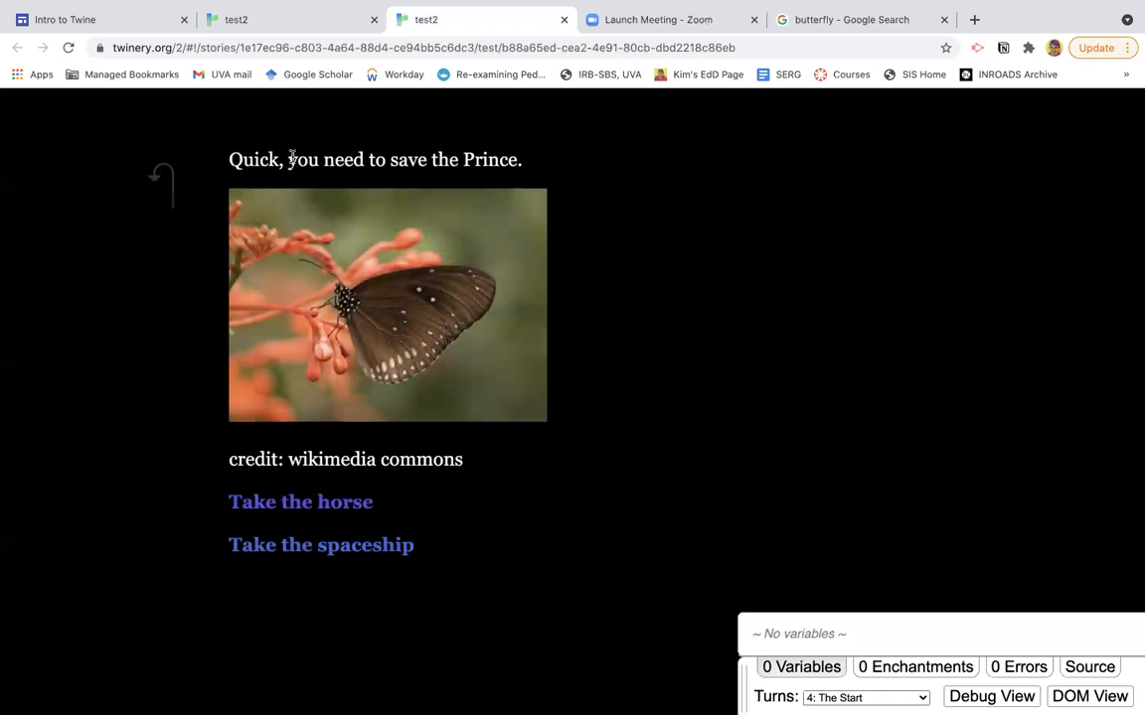
pyautogui.click(311, 21)
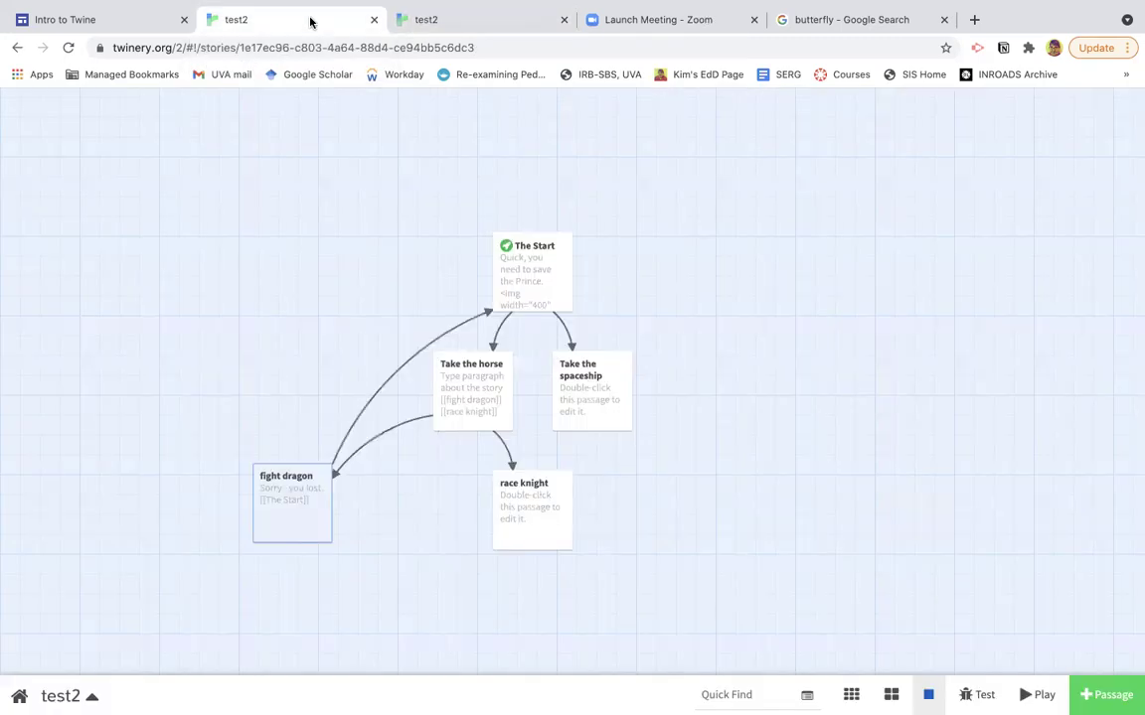
# Step: Select the whole Stylesheet Code block on the Twine Example Code page for copying
pyautogui.click(139, 19)
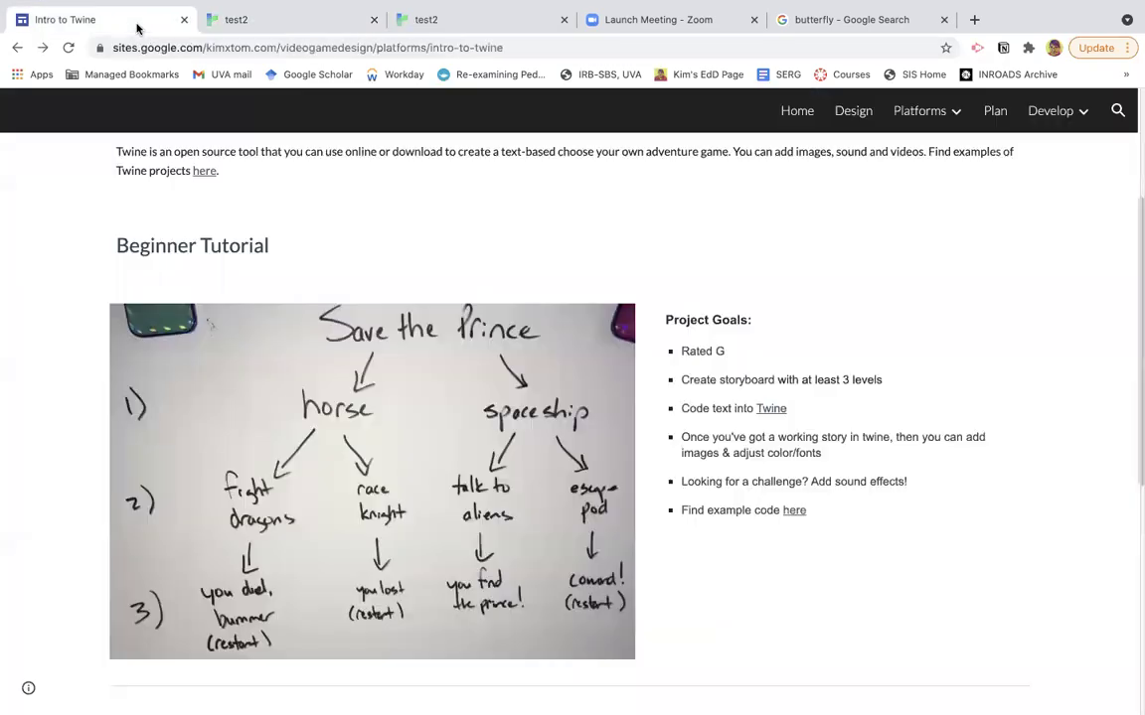
pyautogui.click(794, 510)
pyautogui.scroll(-5, 392, 504)
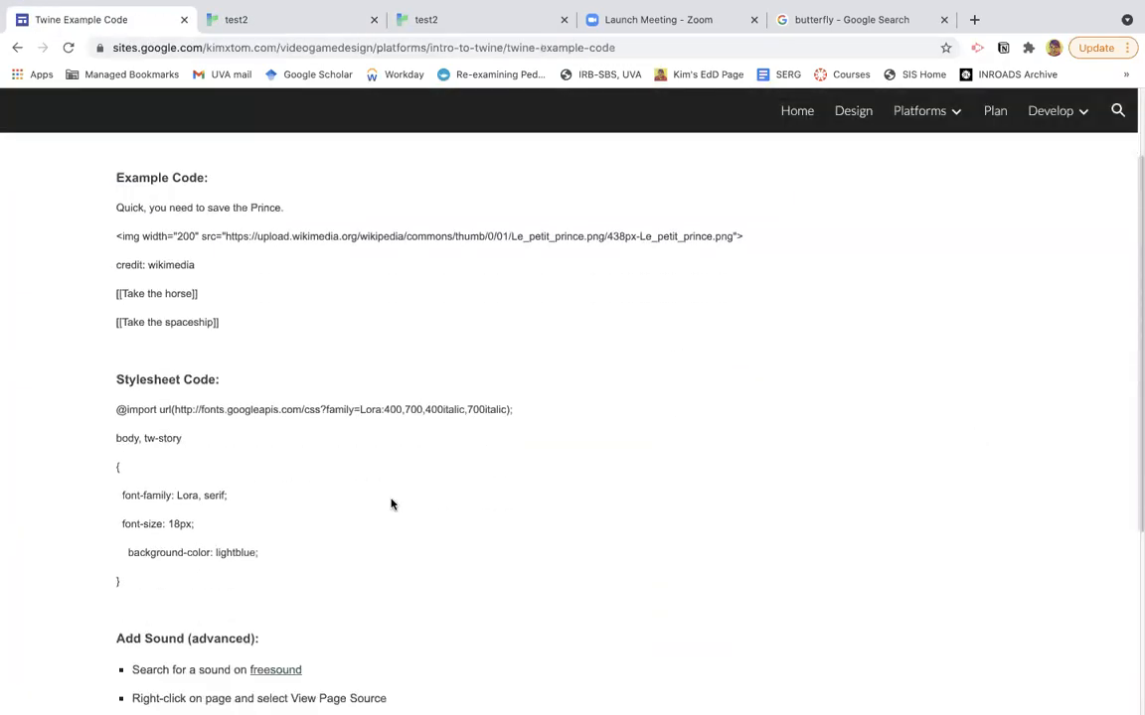
pyautogui.scroll(-3, 391, 504)
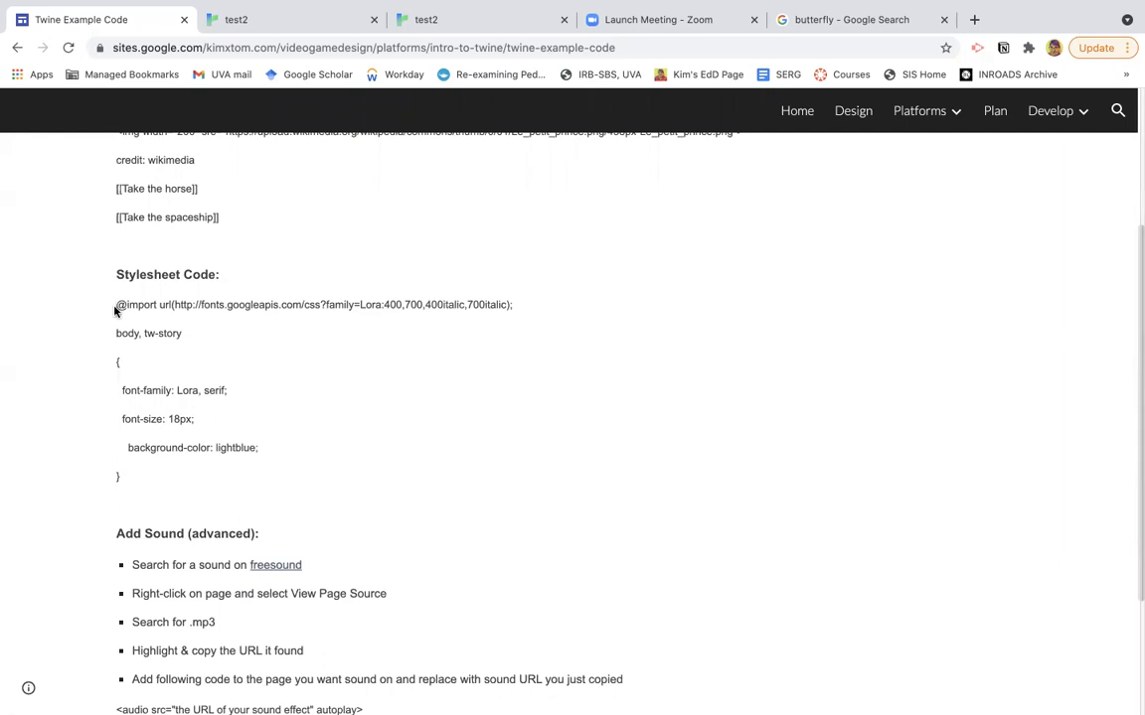
pyautogui.moveTo(114, 304); pyautogui.dragTo(133, 487)
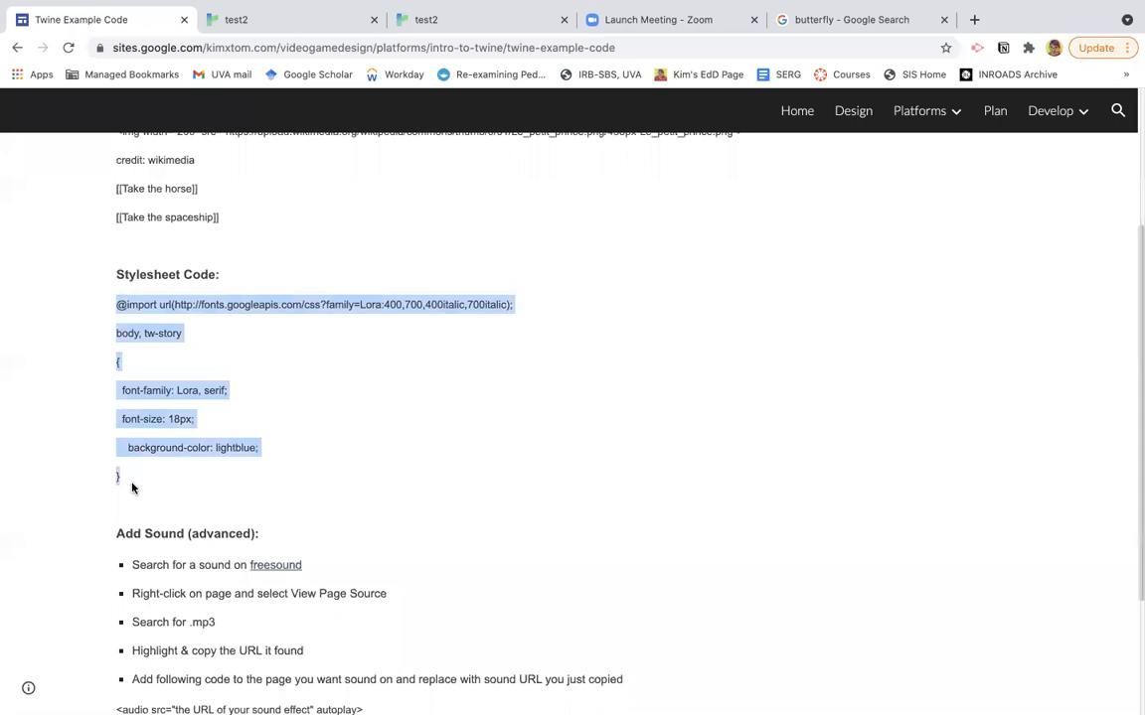
# Step: Paste the Lora import, 18px size and lightblue background CSS into the test2 story stylesheet
pyautogui.click(268, 20)
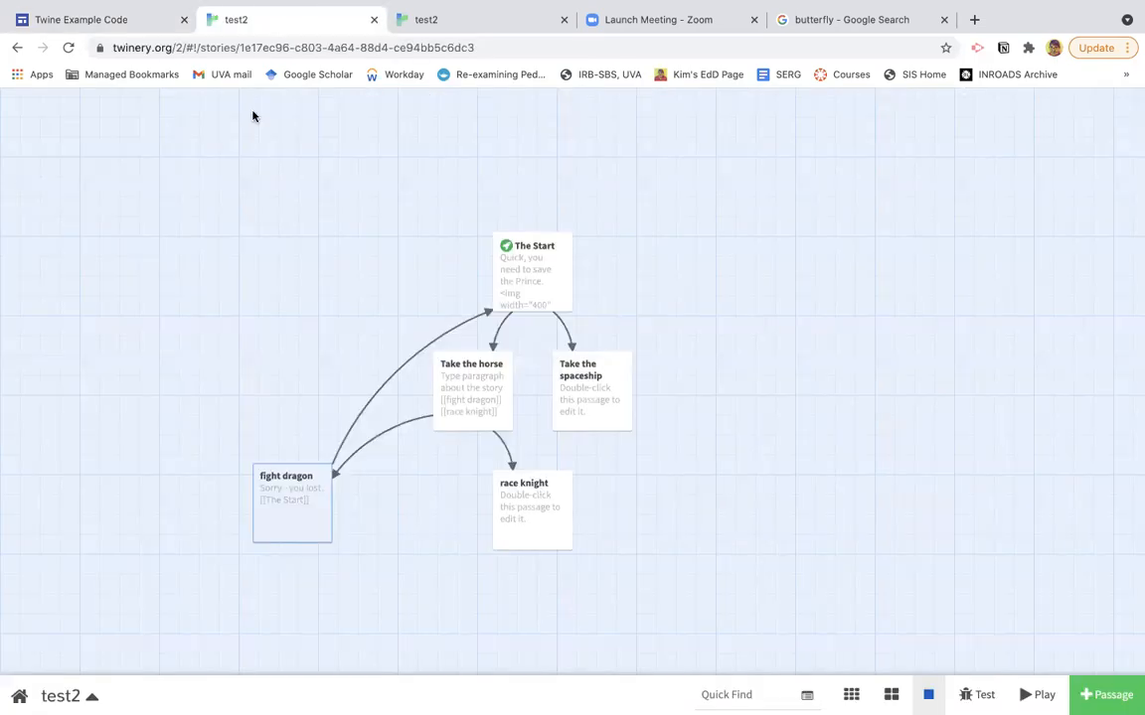
pyautogui.click(96, 697)
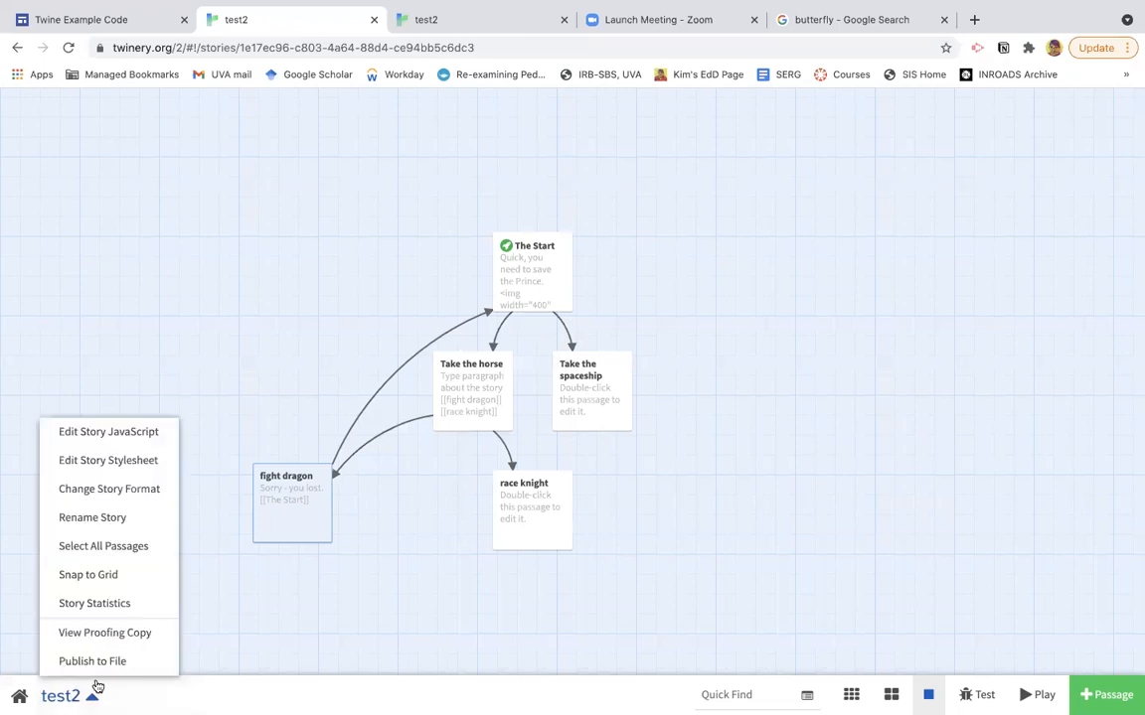
pyautogui.click(109, 460)
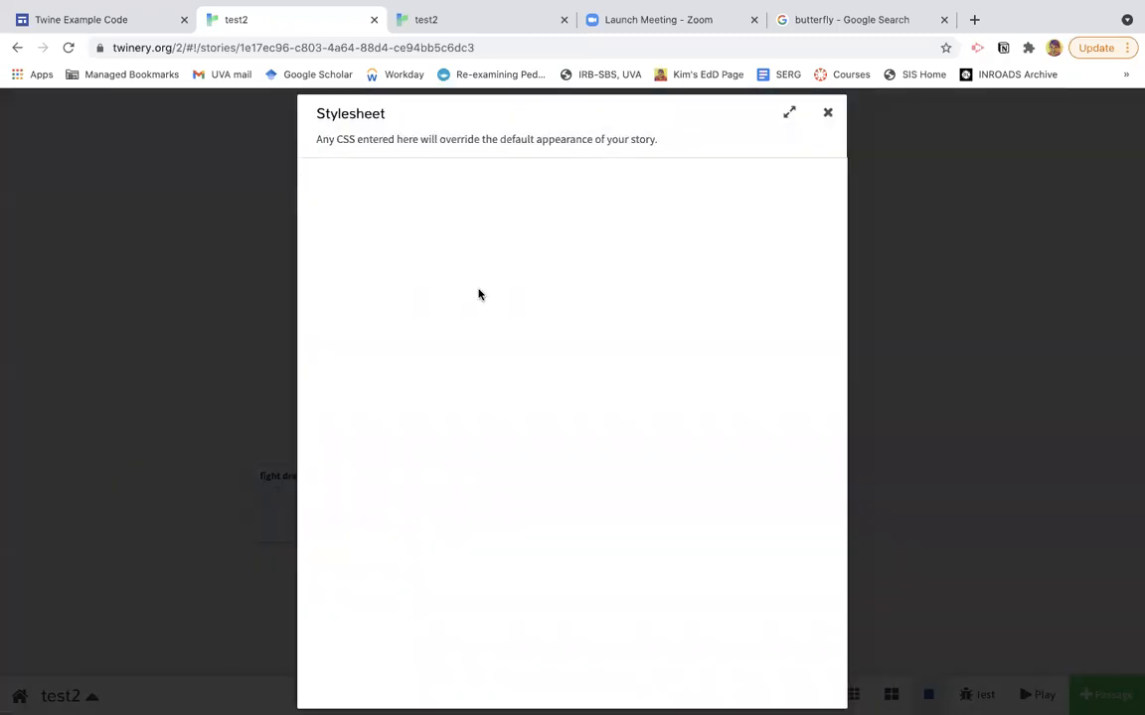
pyautogui.write('@import url(http://fonts.googleapis.com/css?family=Lora:400,700,400italic,700italic);  body, tw-story  {    font-family: Lora, serif;    font-size: 18px;      background-color: lightblue;  }')
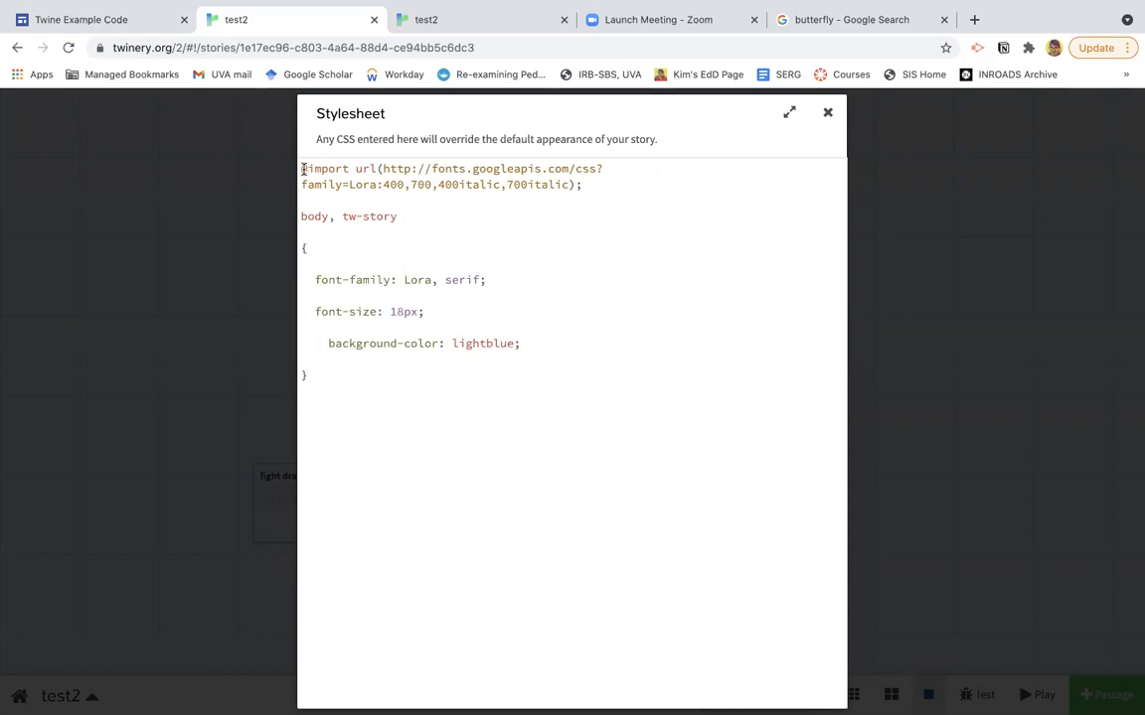
# Step: Search for google fonts and open the New Tegomin font page on Google Fonts
pyautogui.click(825, 19)
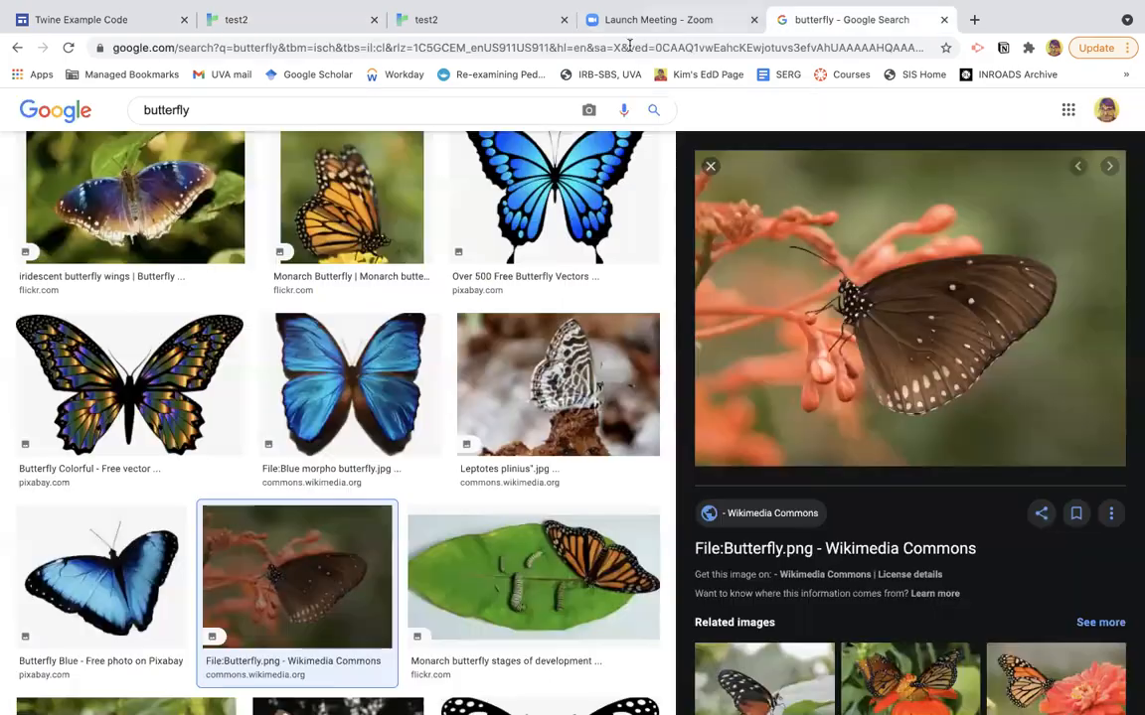
pyautogui.click(626, 46)
pyautogui.write('google forms')
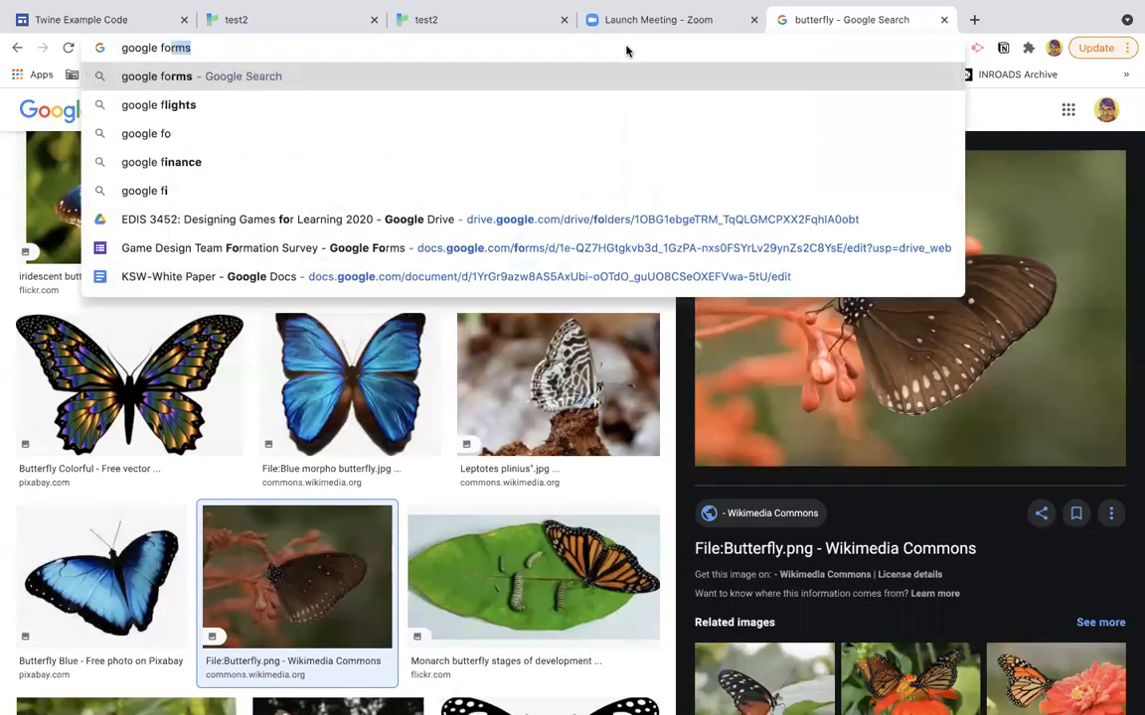
pyautogui.press('BackSpace')
pyautogui.press('BackSpace')
pyautogui.press('BackSpace')
pyautogui.write('nts')
pyautogui.press('Return')
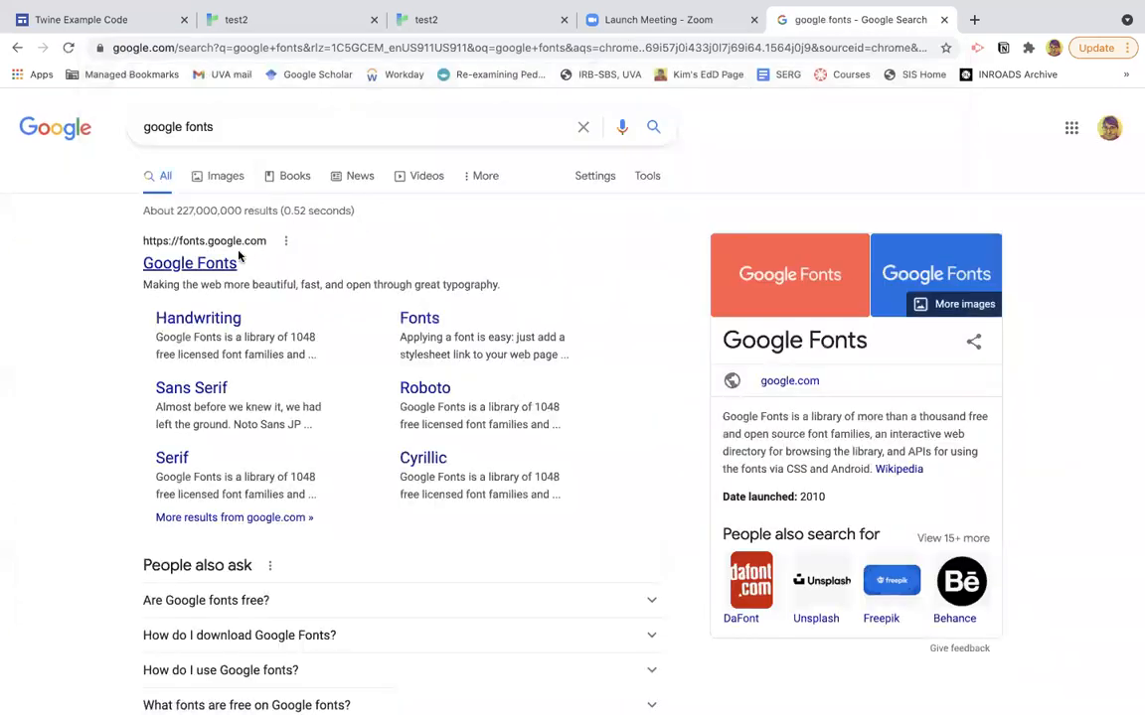
pyautogui.click(225, 261)
pyautogui.scroll(-5, 496, 477)
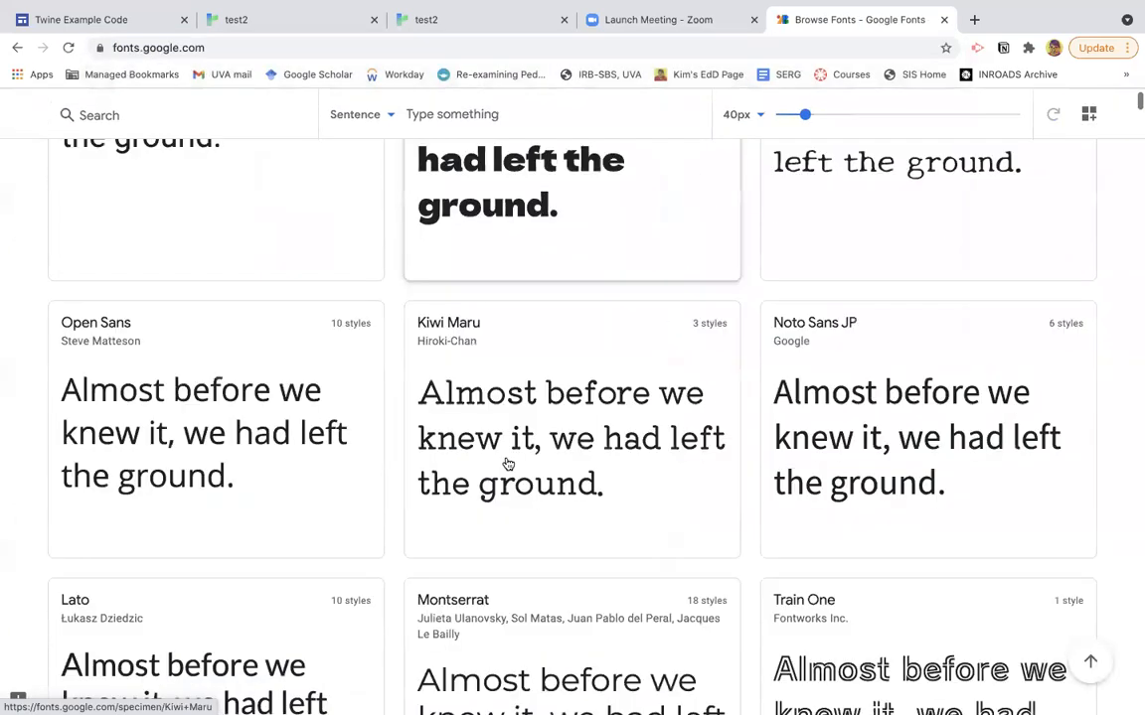
pyautogui.scroll(3, 507, 467)
pyautogui.click(914, 282)
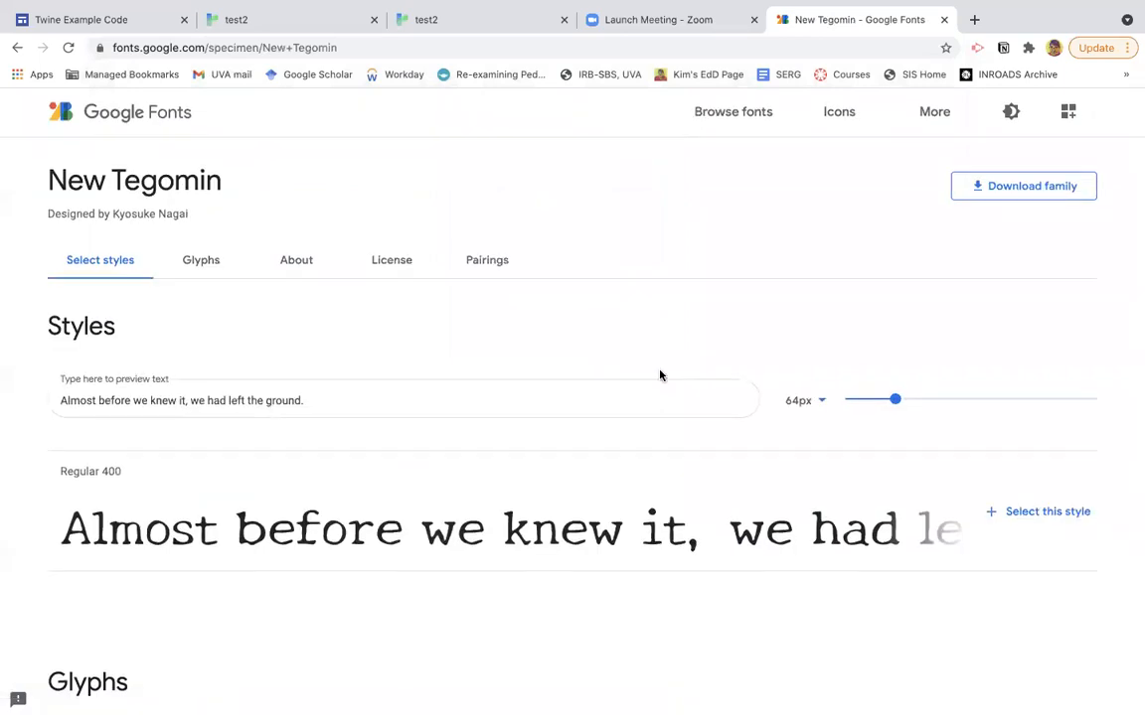
pyautogui.scroll(-5, 660, 374)
pyautogui.scroll(-5, 660, 374)
pyautogui.scroll(-2, 660, 374)
pyautogui.scroll(-2, 659, 375)
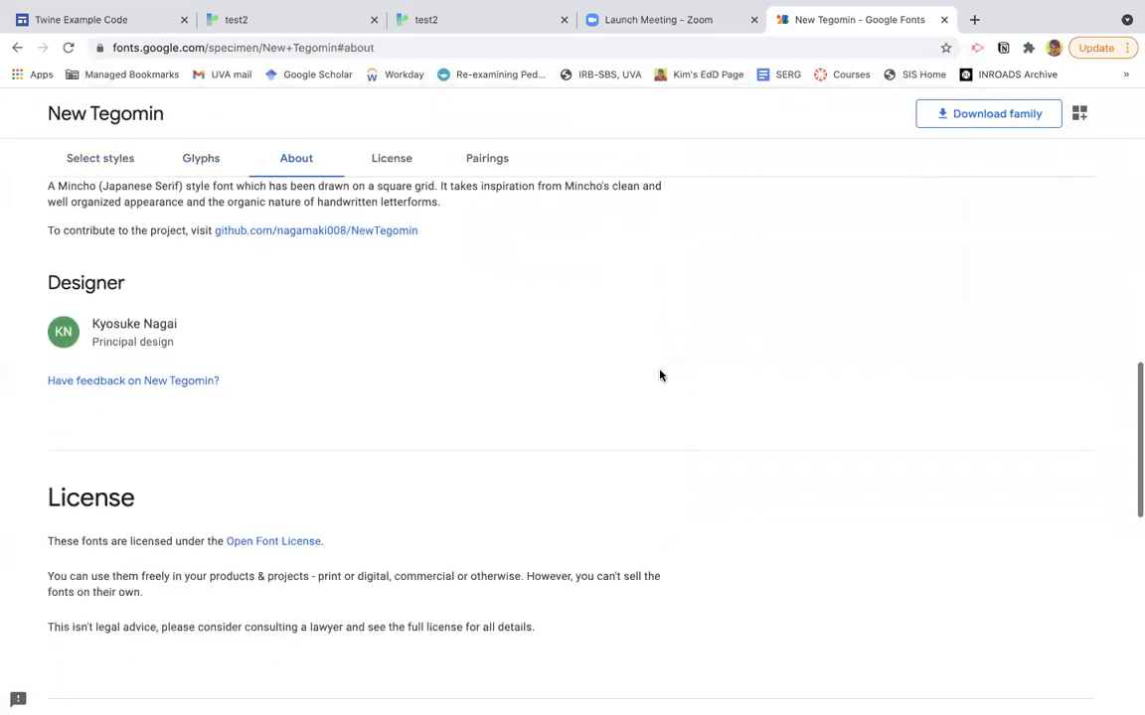
pyautogui.scroll(-5, 660, 375)
pyautogui.scroll(-3, 660, 375)
pyautogui.scroll(-3, 660, 375)
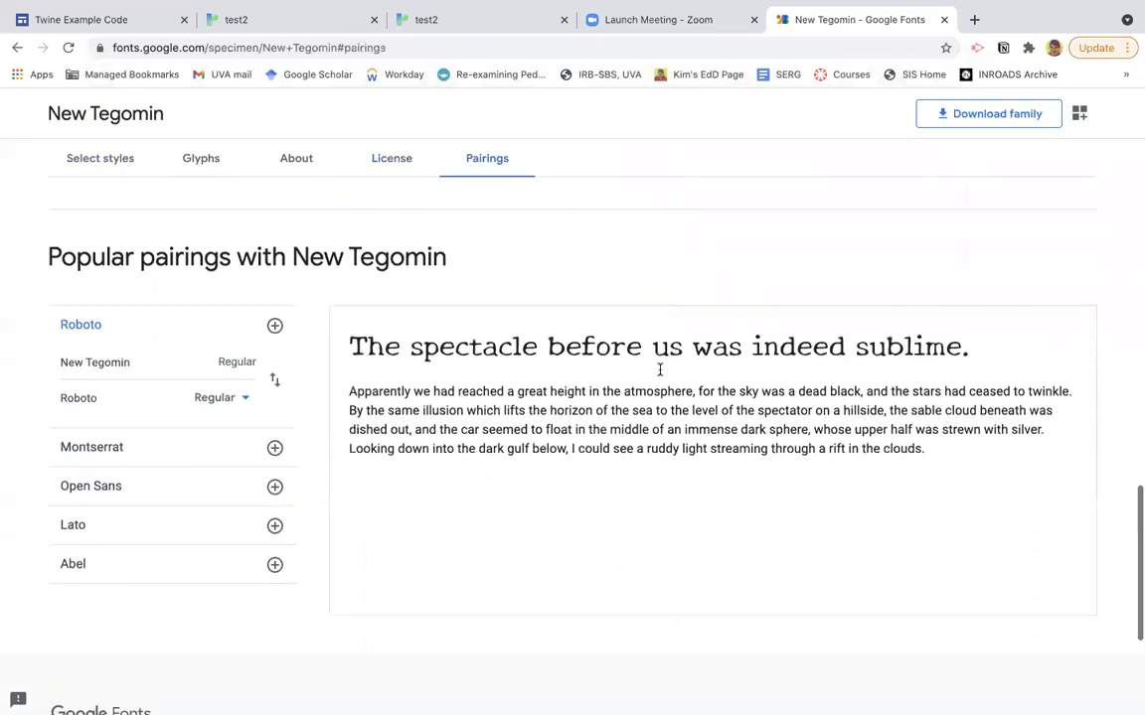
pyautogui.scroll(-5, 660, 375)
pyautogui.scroll(15, 659, 374)
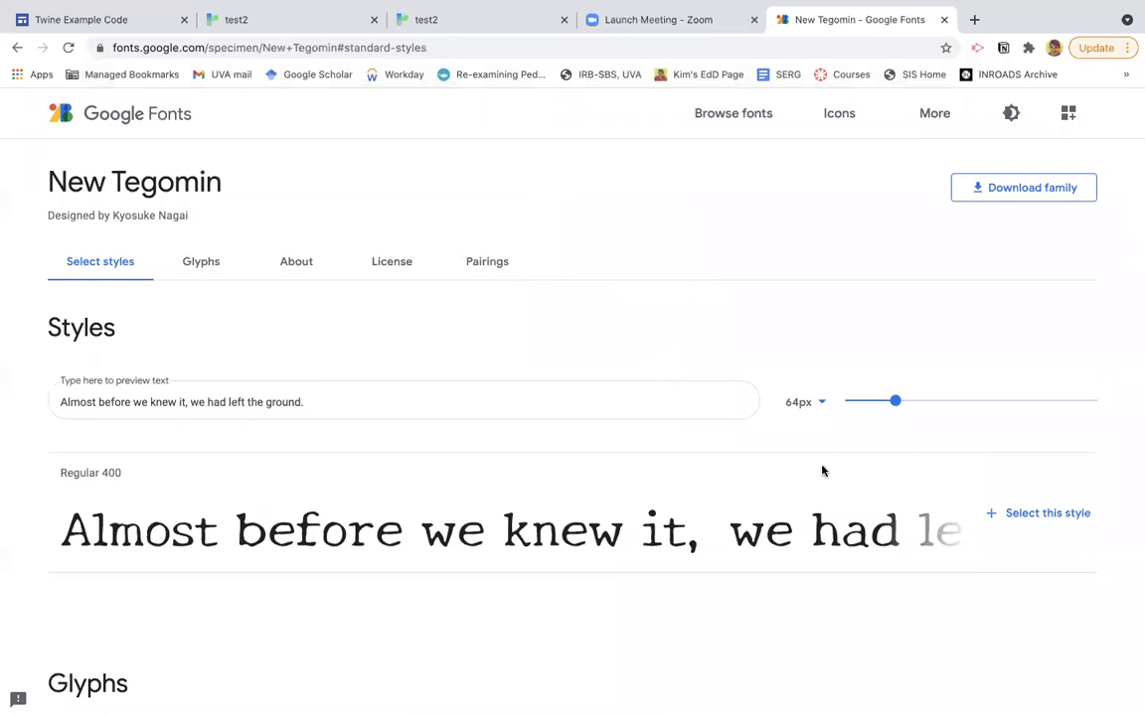
pyautogui.click(1023, 512)
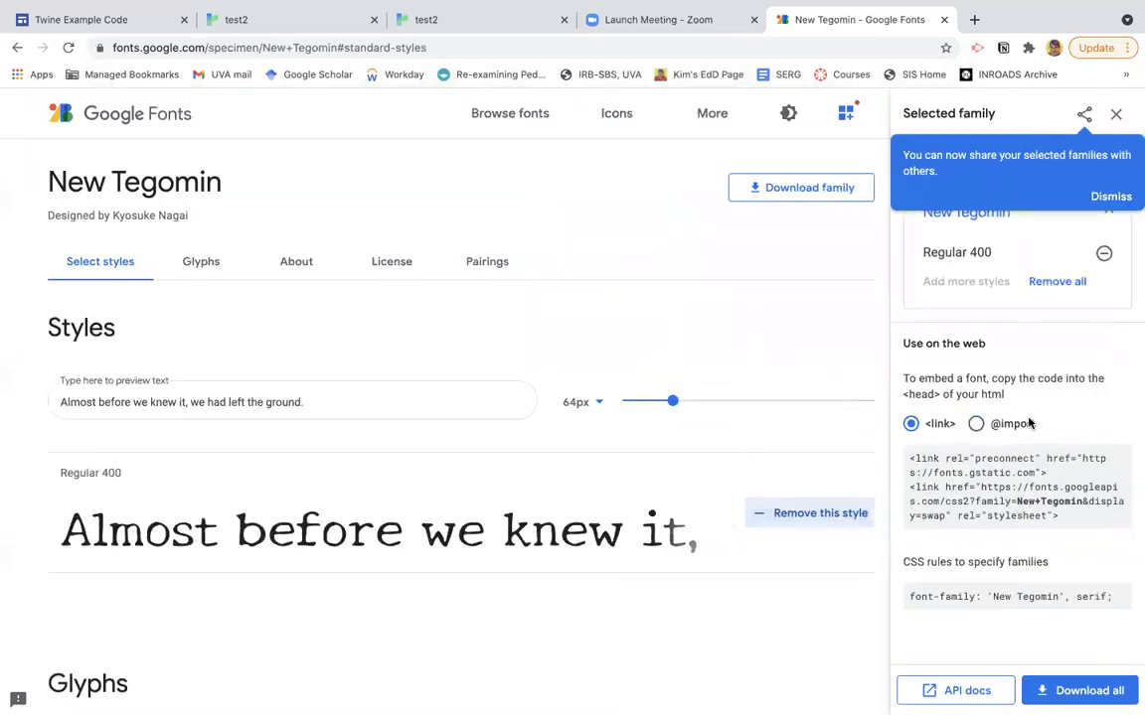
pyautogui.click(976, 424)
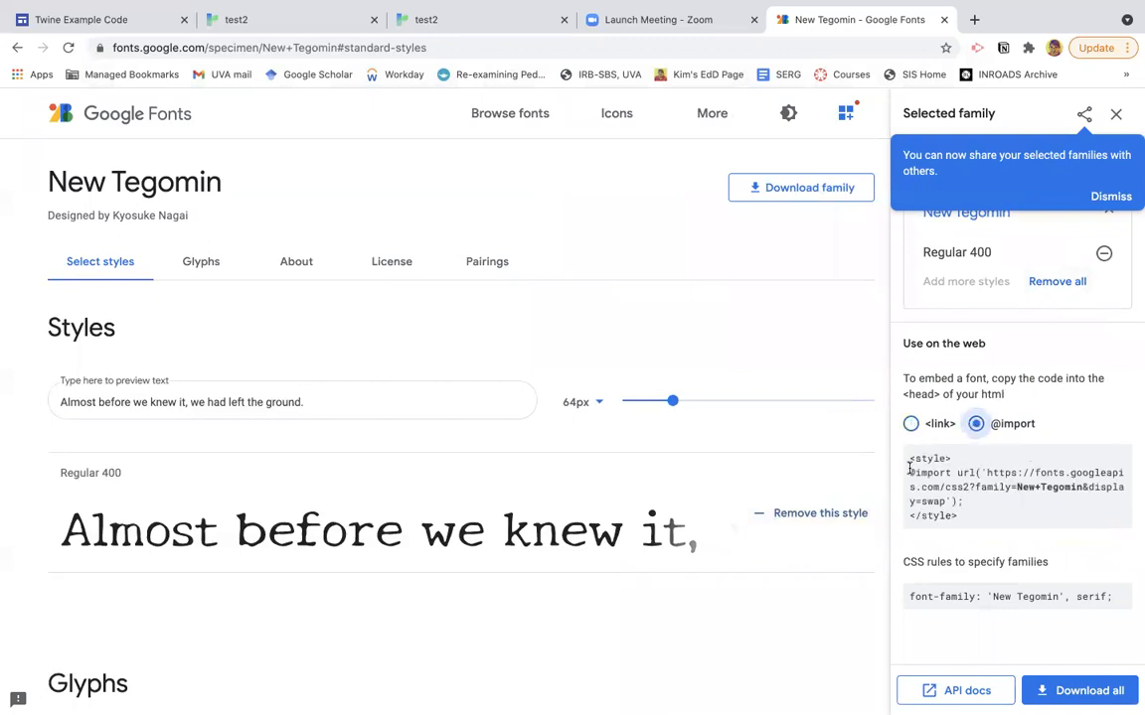
pyautogui.moveTo(908, 473)
pyautogui.mouseDown()
pyautogui.moveTo(955, 486)
pyautogui.moveTo(1129, 487)
pyautogui.moveTo(950, 502)
pyautogui.mouseUp()
pyautogui.hotkey('ctrl', 'c')
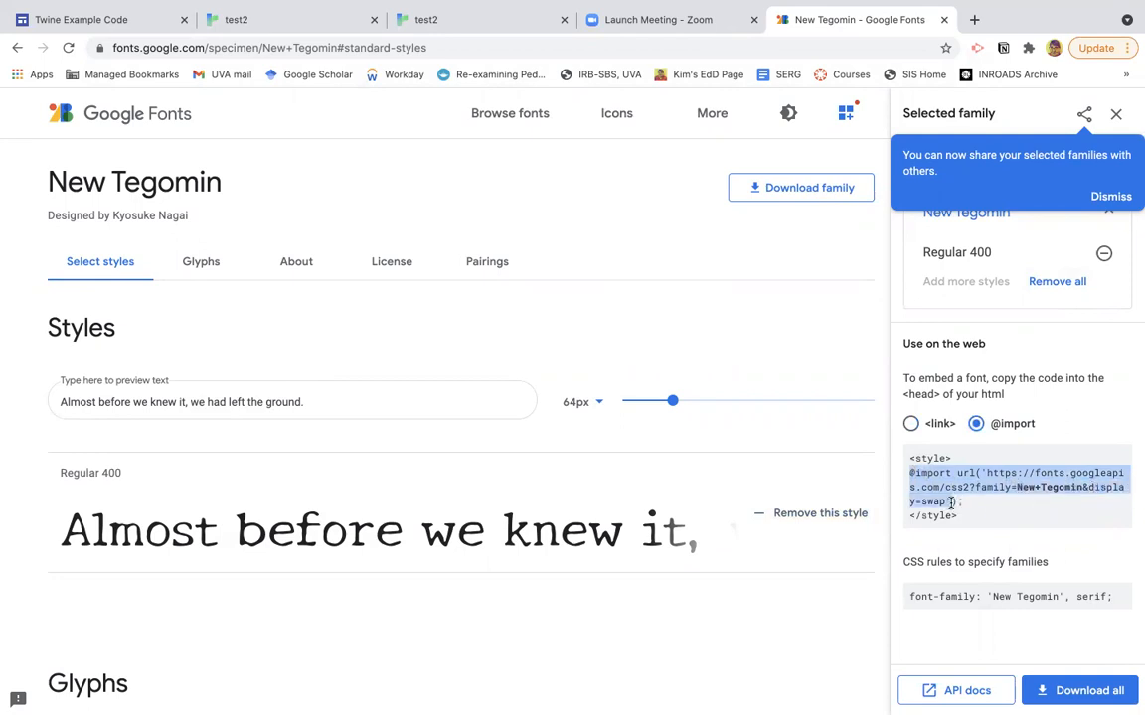
pyautogui.moveTo(956, 502); pyautogui.dragTo(966, 503)
pyautogui.click(278, 19)
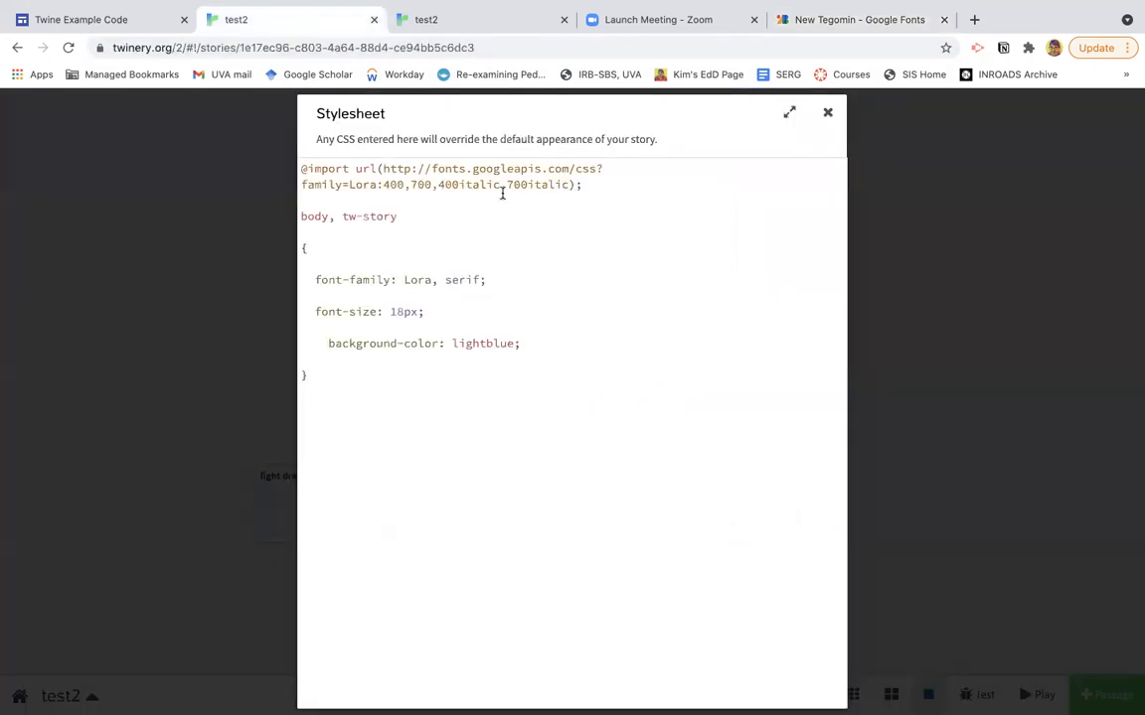
pyautogui.moveTo(581, 185); pyautogui.dragTo(250, 173)
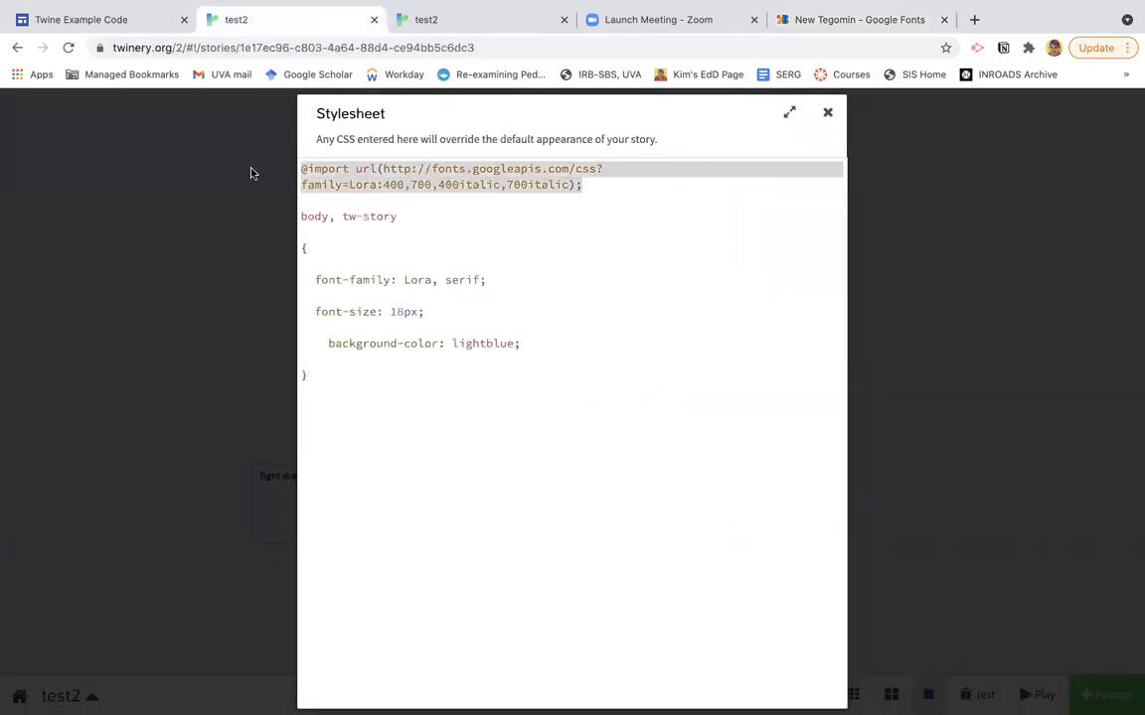
pyautogui.hotkey('ctrl', 'v')
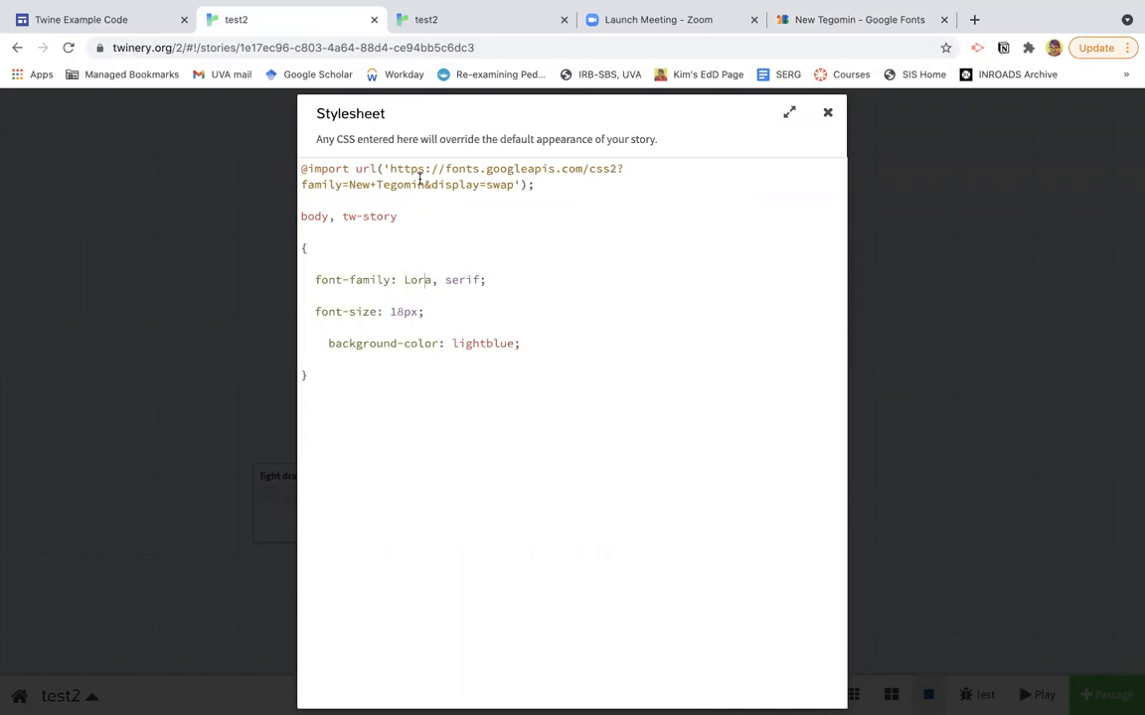
pyautogui.moveTo(425, 185); pyautogui.dragTo(348, 185)
pyautogui.hotkey('ctrl', 'c')
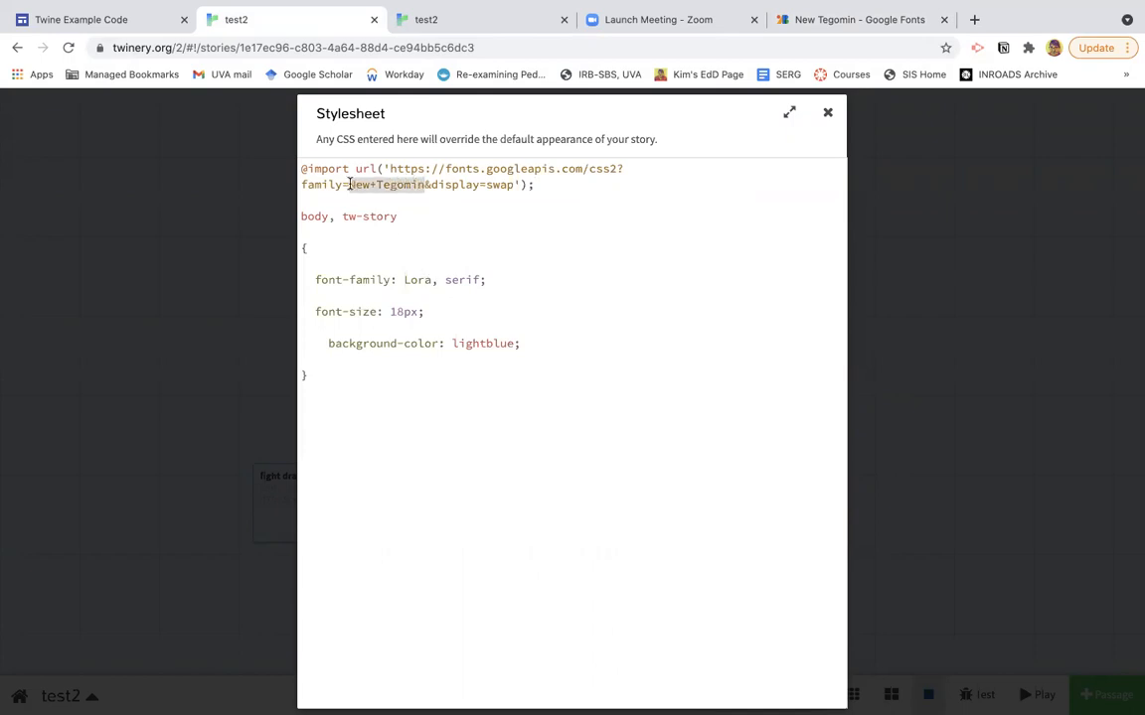
# Step: Change font-family from Lora to 'New Tegomin' in quotes
pyautogui.click(431, 279)
pyautogui.press('BackSpace')
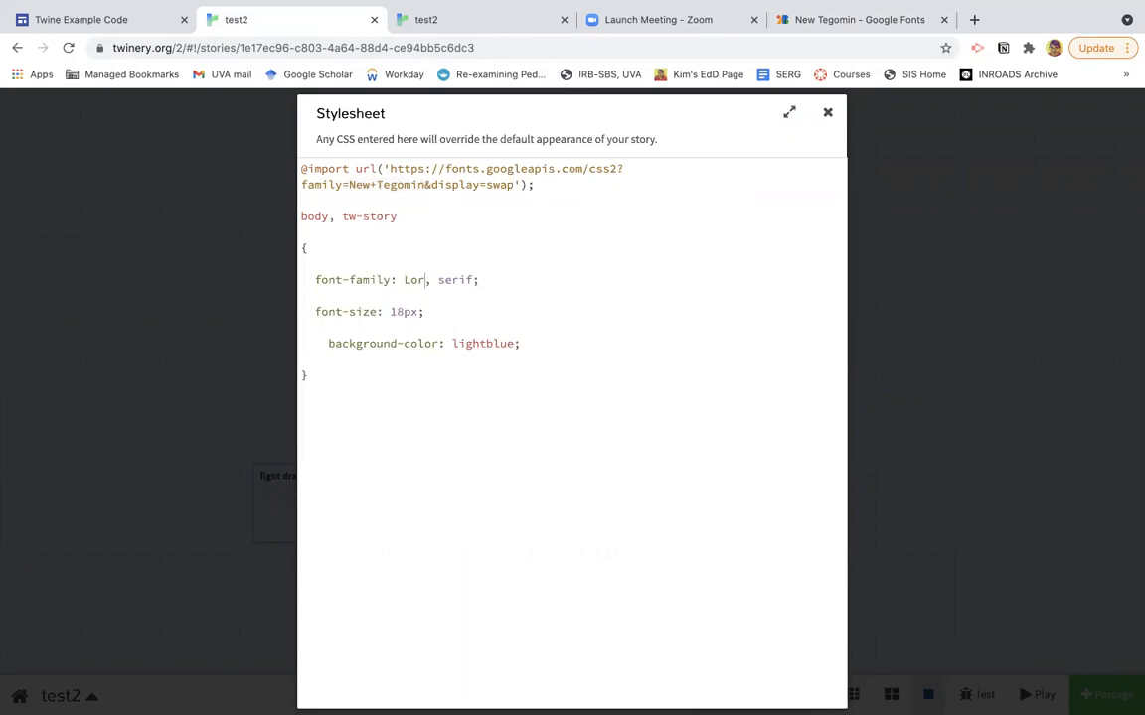
pyautogui.press('BackSpace')
pyautogui.press('BackSpace')
pyautogui.press('BackSpace')
pyautogui.hotkey('ctrl', 'v')
pyautogui.click(403, 280)
pyautogui.write("'")
pyautogui.click(486, 279)
pyautogui.write("'")
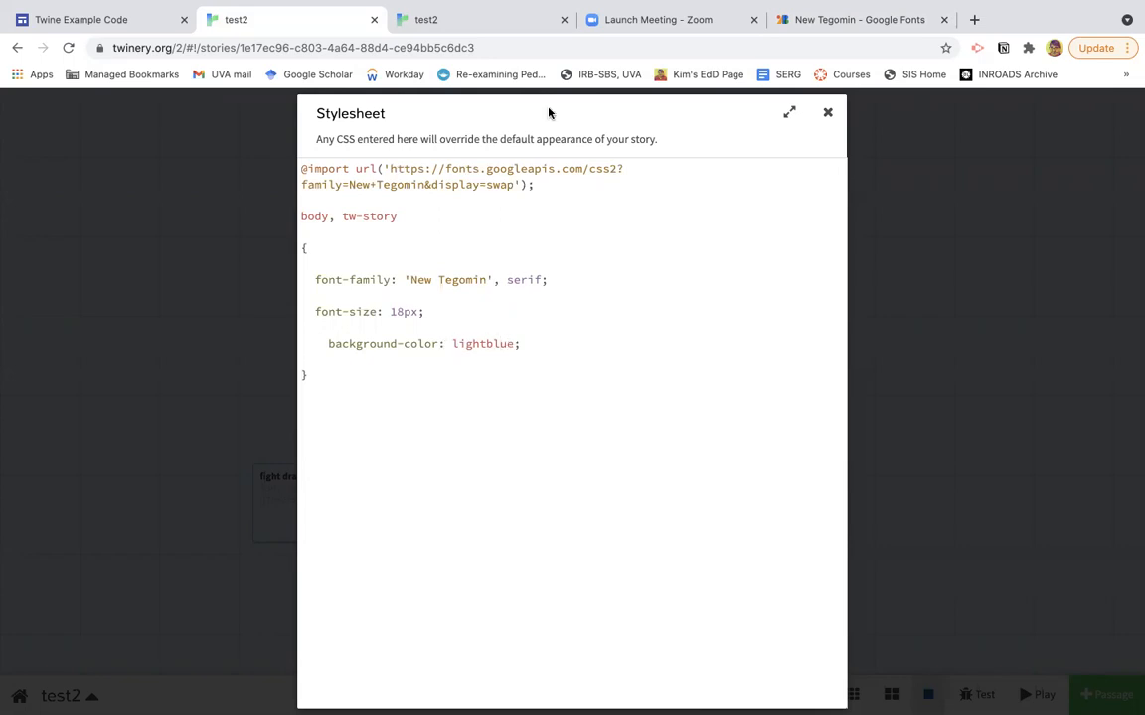
# Step: Search Google for a color picker, set the hue to cyan and copy the hex code #03fcf8
pyautogui.click(820, 20)
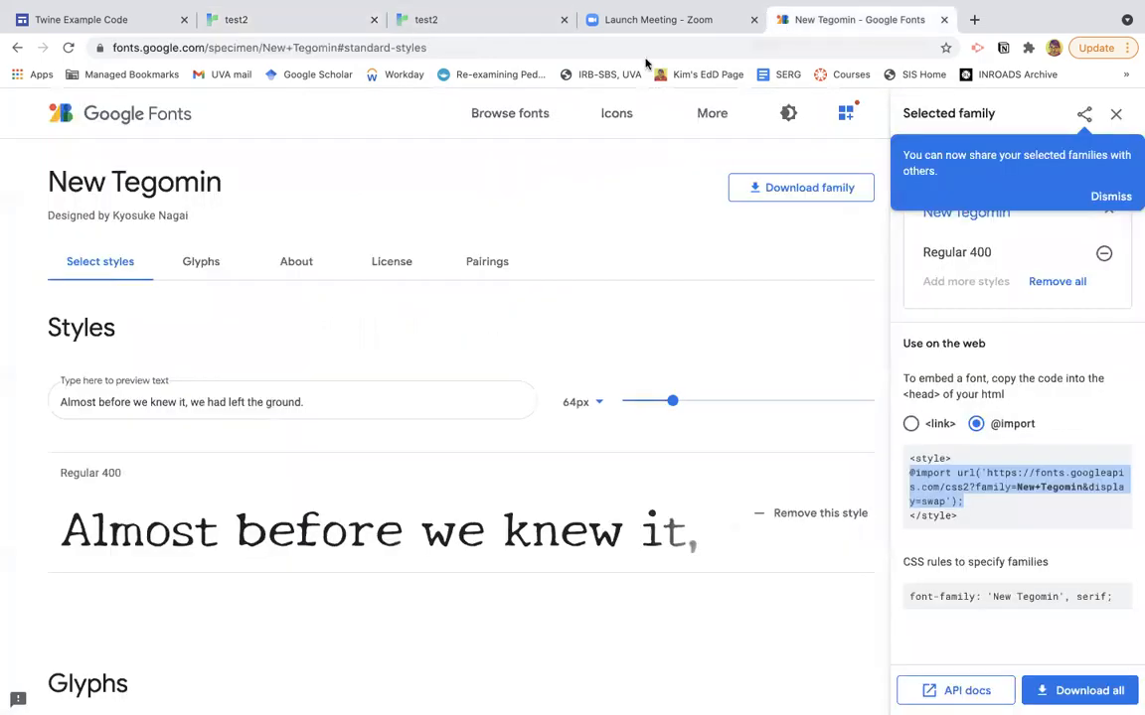
pyautogui.click(516, 47)
pyautogui.write('color picker')
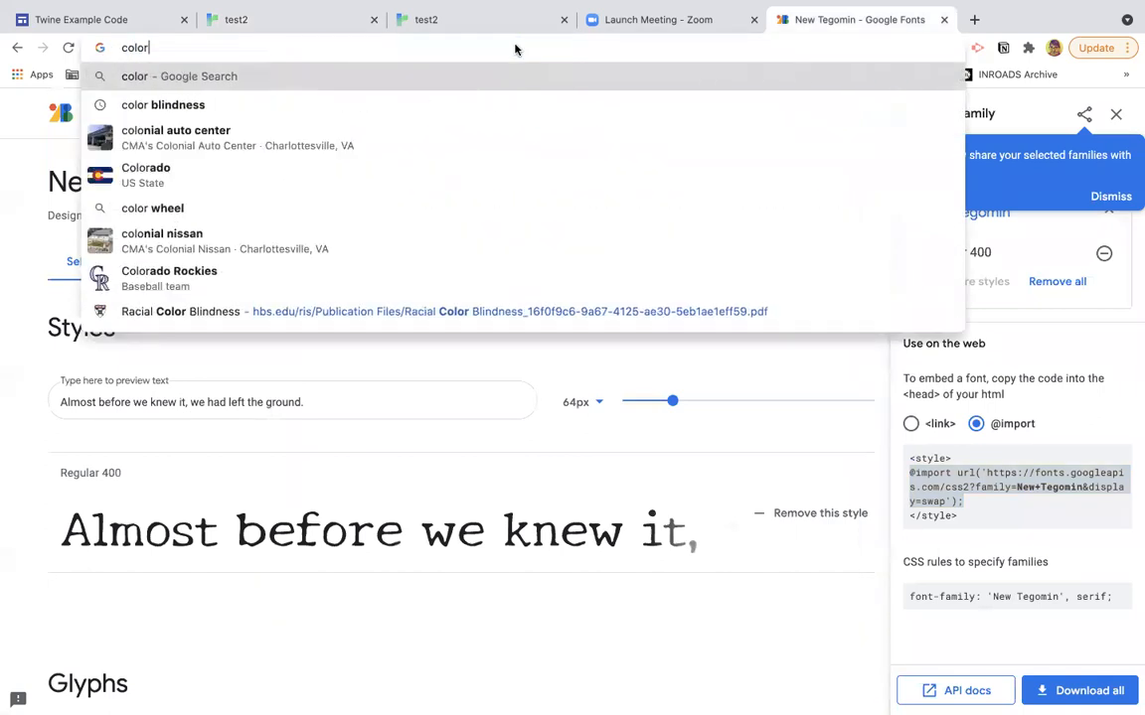
pyautogui.press('Return')
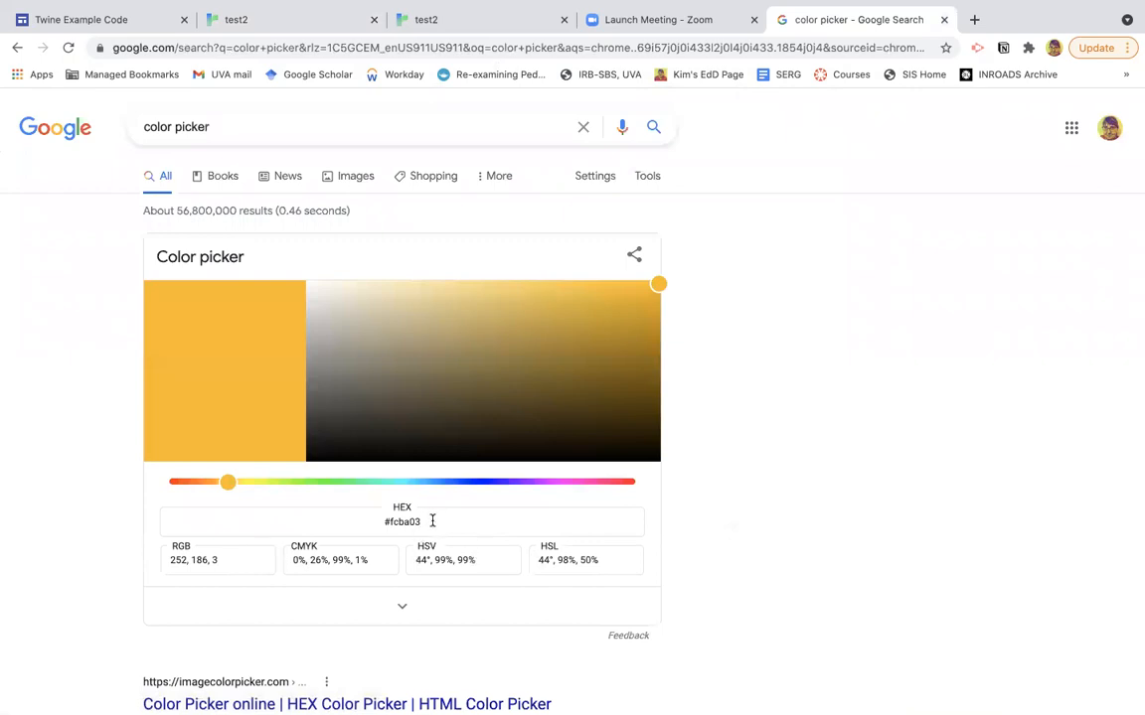
pyautogui.moveTo(228, 482); pyautogui.dragTo(402, 481)
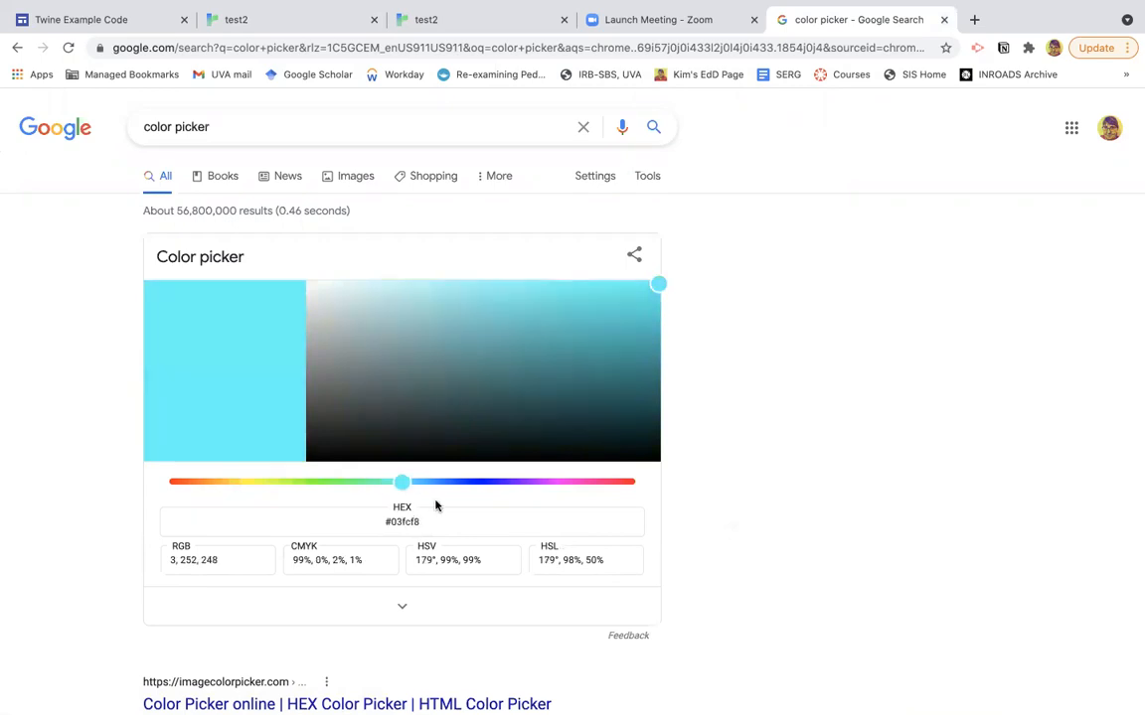
pyautogui.moveTo(438, 520); pyautogui.dragTo(367, 522)
pyautogui.hotkey('ctrl', 'c')
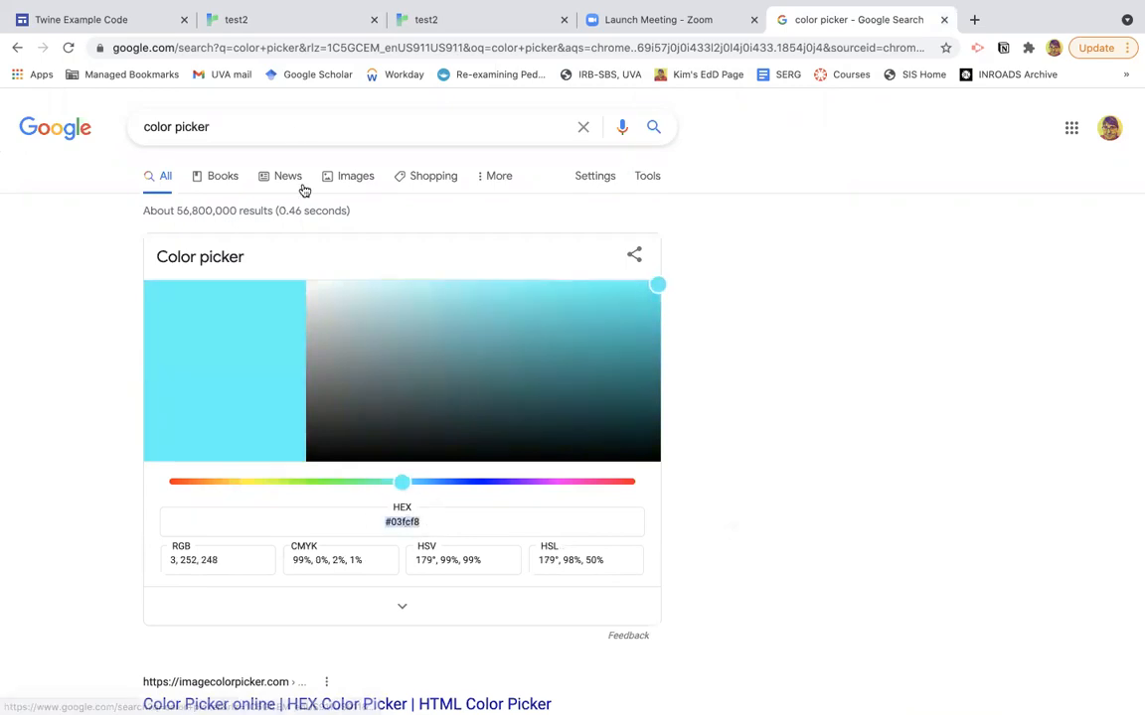
pyautogui.click(235, 19)
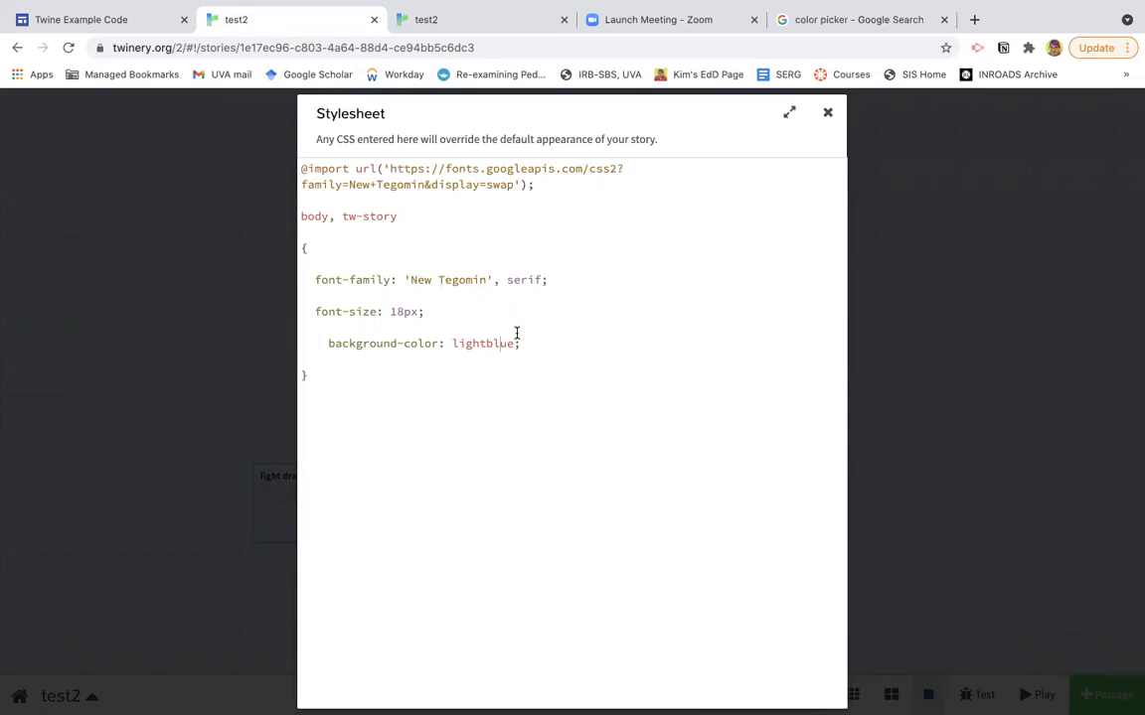
# Step: Replace the stylesheet's lightblue background value with the pasted #03fcf8
pyautogui.moveTo(514, 344); pyautogui.dragTo(453, 344)
pyautogui.hotkey('ctrl', 'v')
pyautogui.click(827, 112)
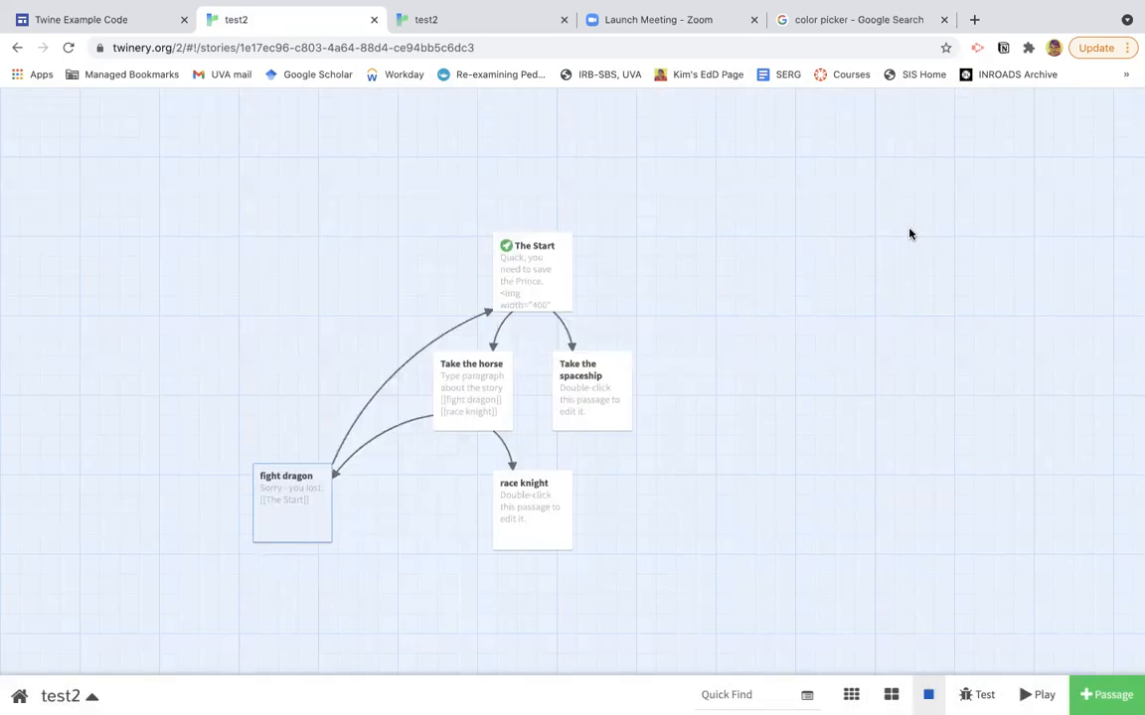
# Step: Test-play the story from The Start to confirm the cyan background, then close the preview
pyautogui.click(536, 268)
pyautogui.click(552, 328)
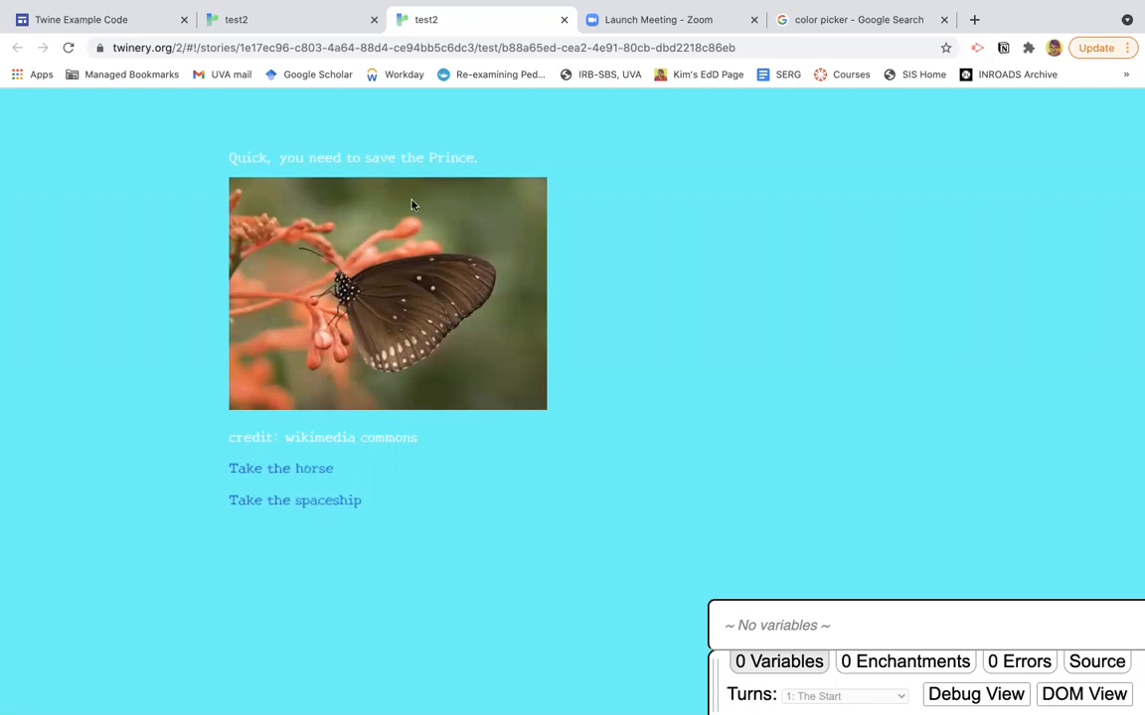
pyautogui.click(563, 20)
# Step: Switch to the Twine Example Code page to view the Share Project steps
pyautogui.click(278, 20)
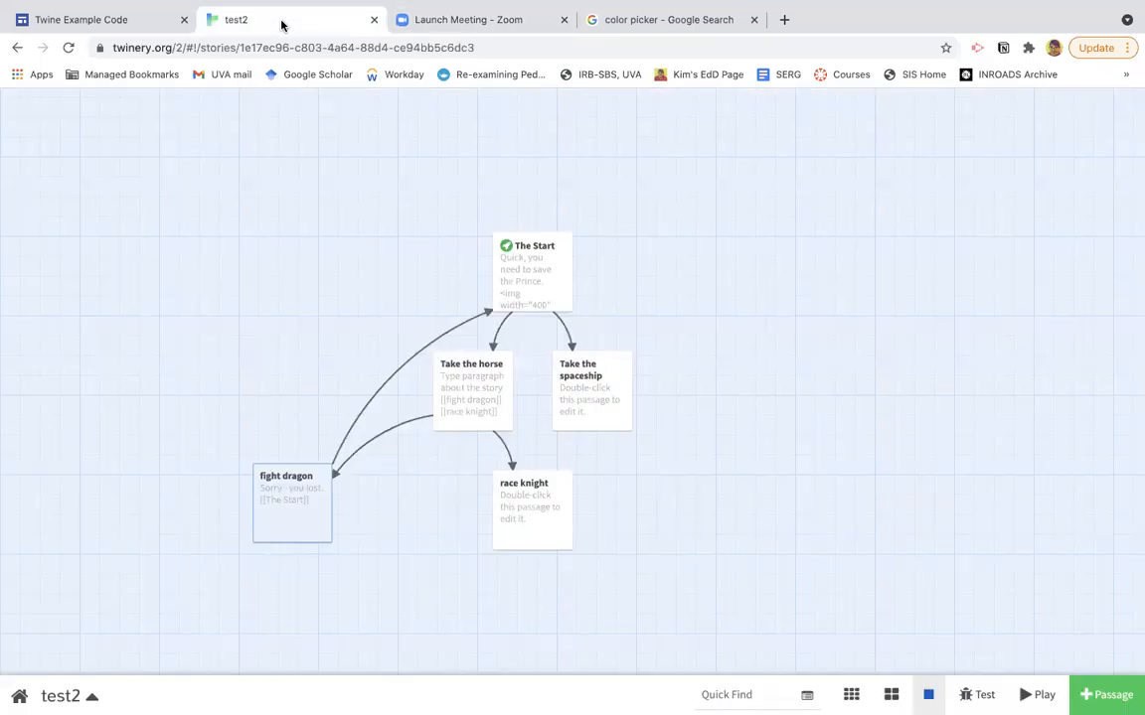
pyautogui.click(81, 20)
pyautogui.scroll(-2, 335, 410)
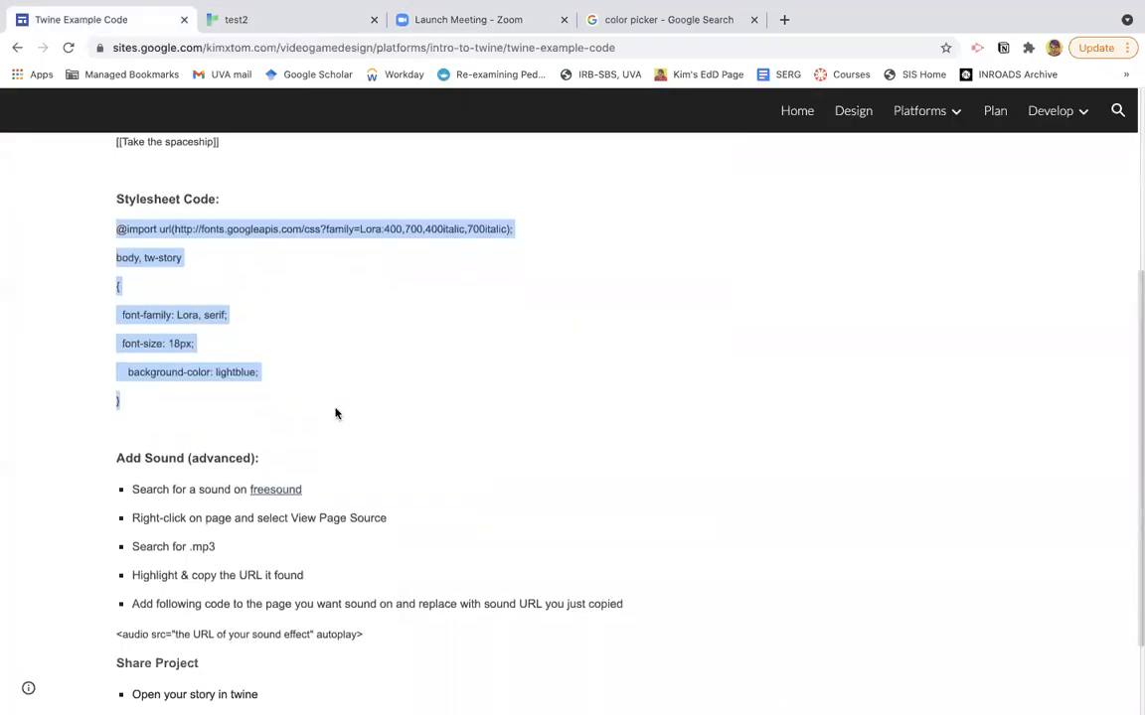
pyautogui.scroll(-2, 335, 410)
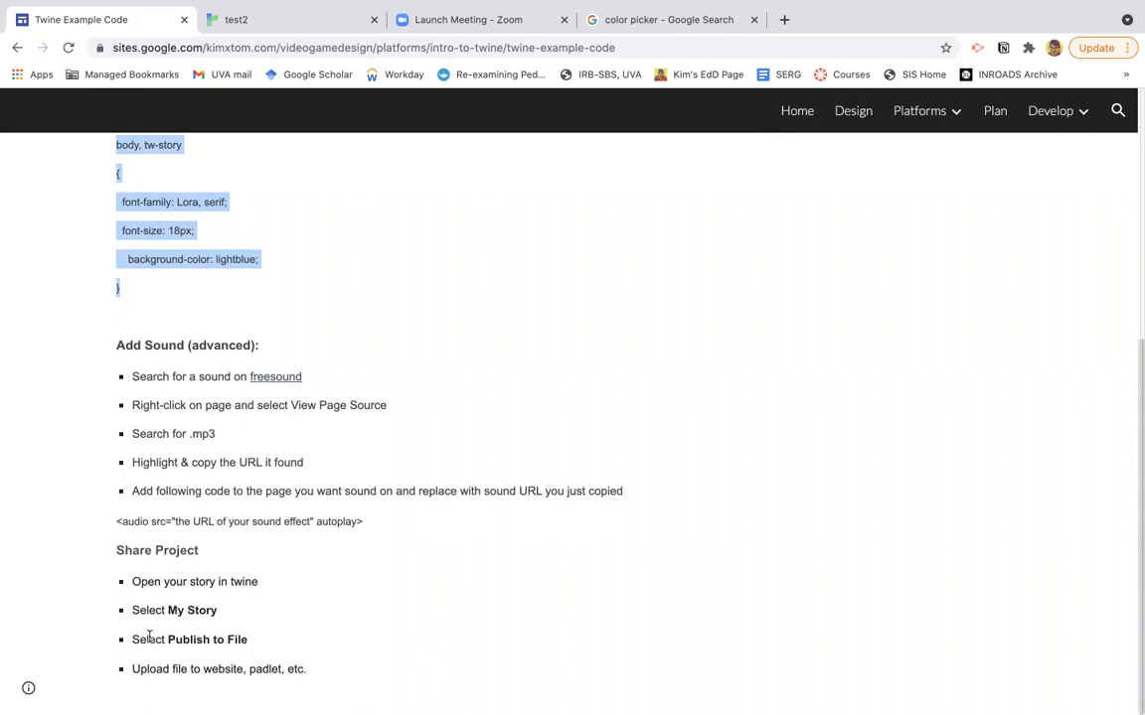
# Step: Publish the test2 story to an HTML file from the story options menu
pyautogui.click(258, 19)
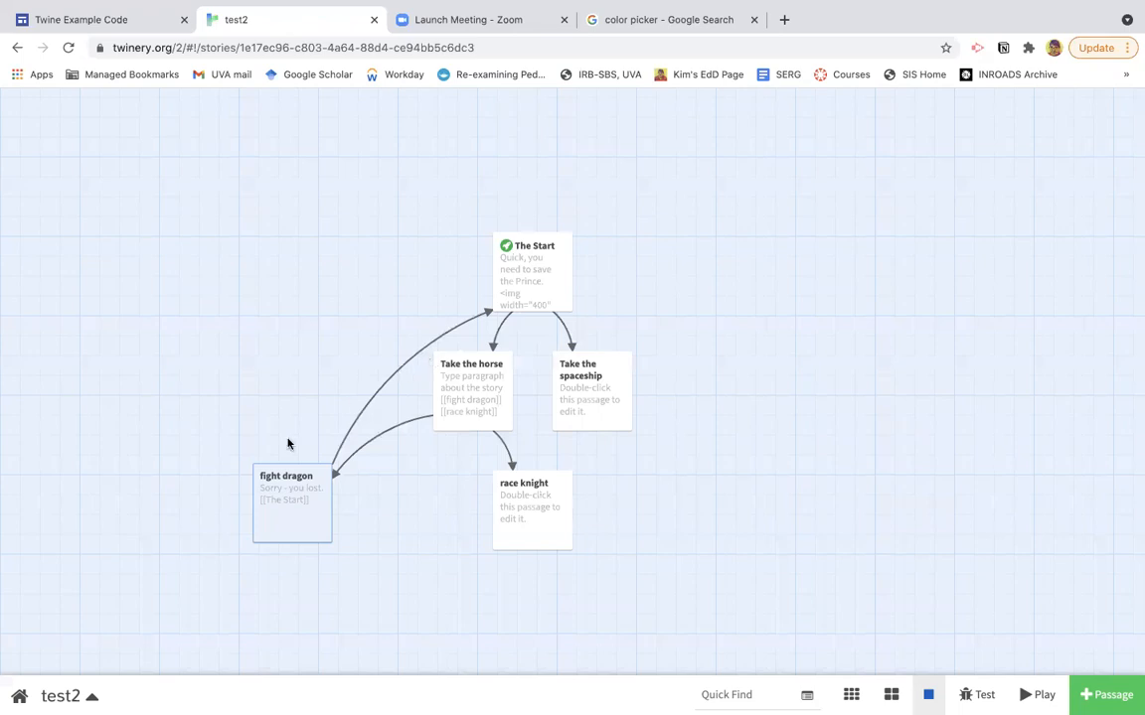
pyautogui.click(69, 696)
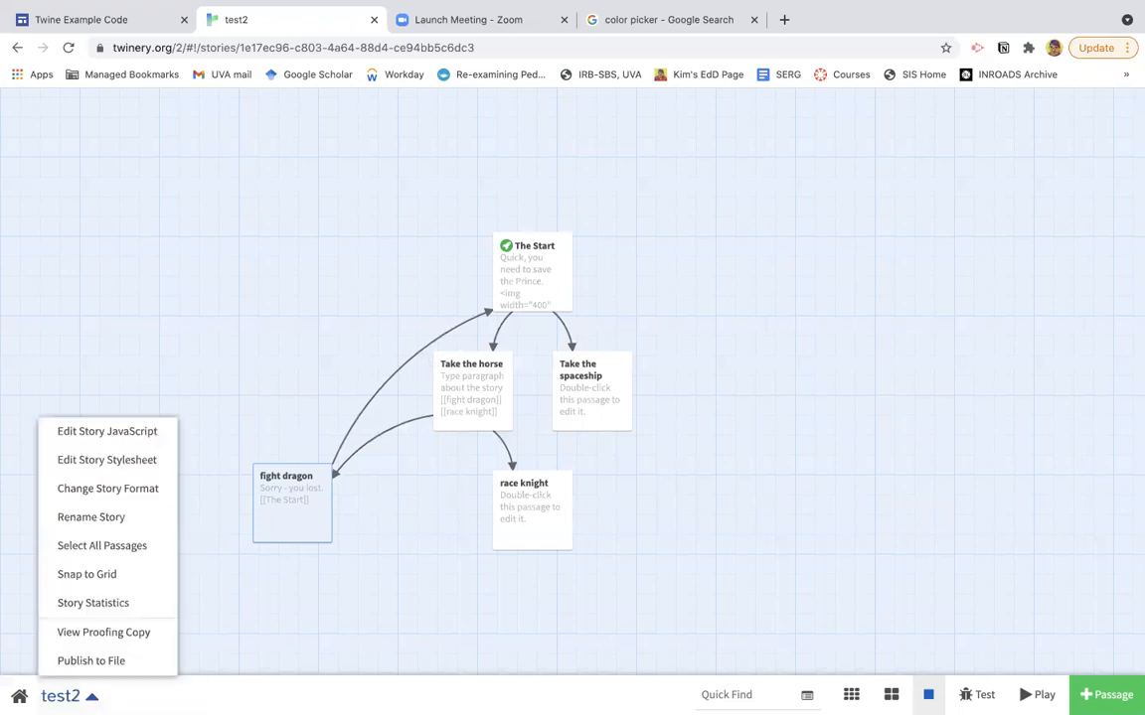
pyautogui.click(92, 661)
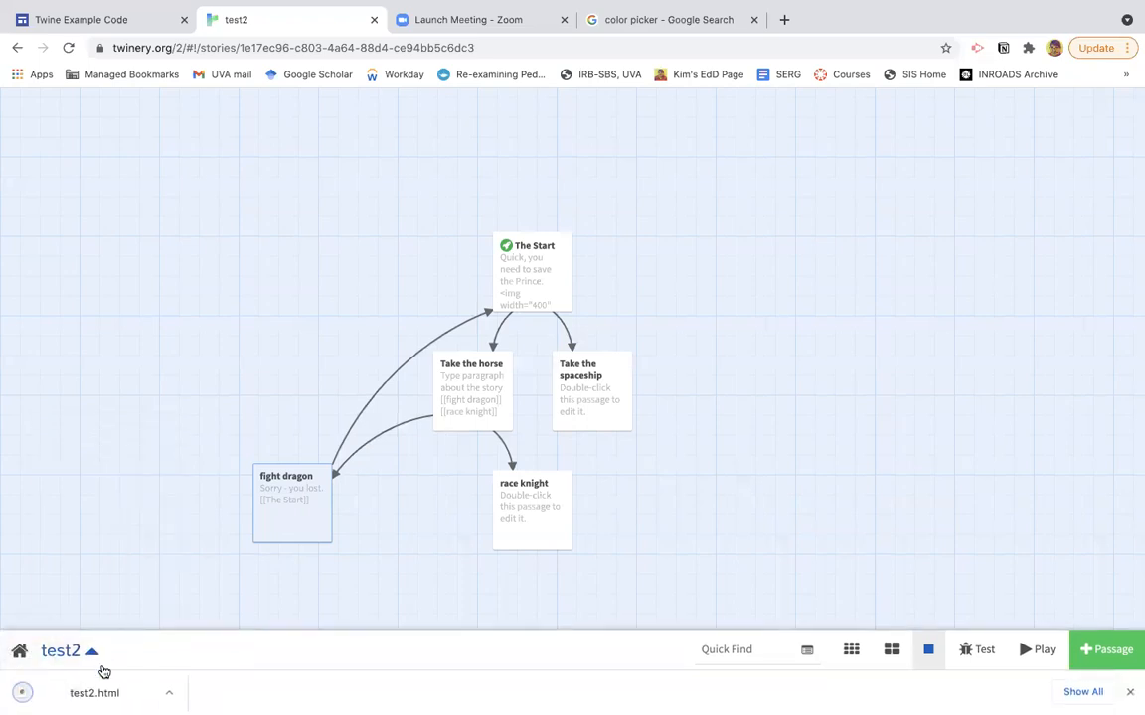